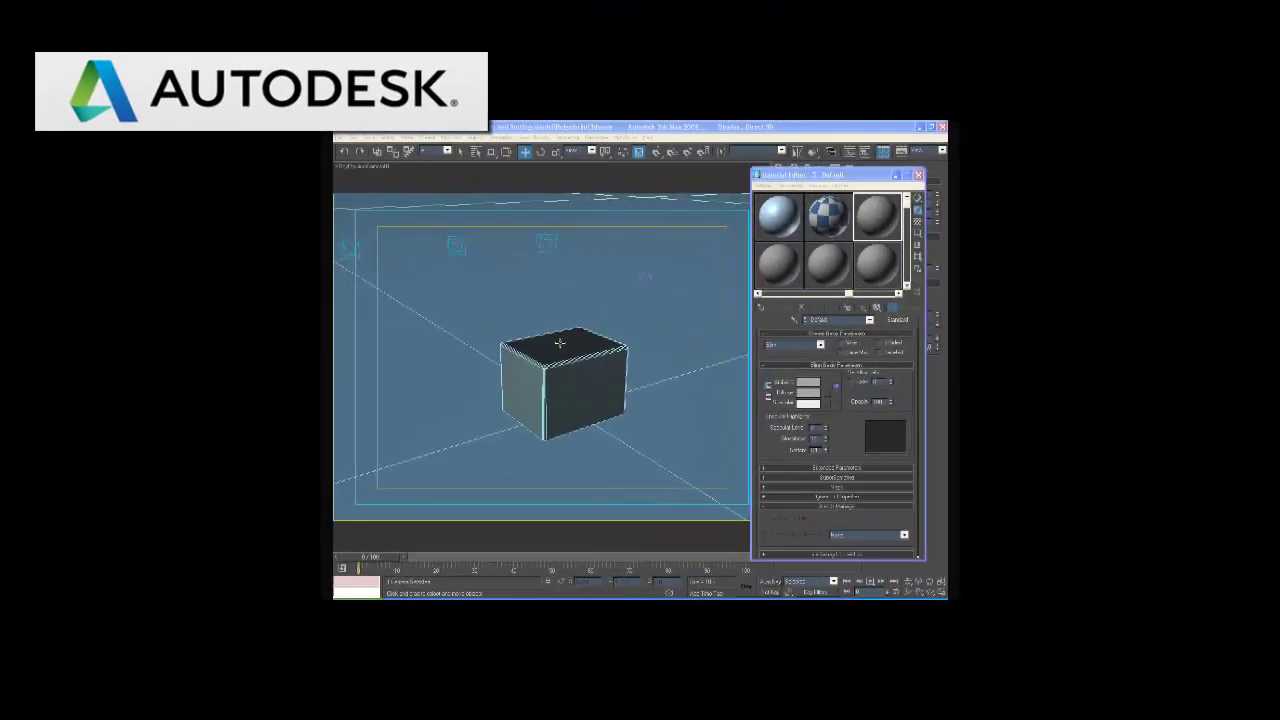
Step: Type the name 'Metal Kaplama' into the active material's name field in the Material Editor
click(865, 268)
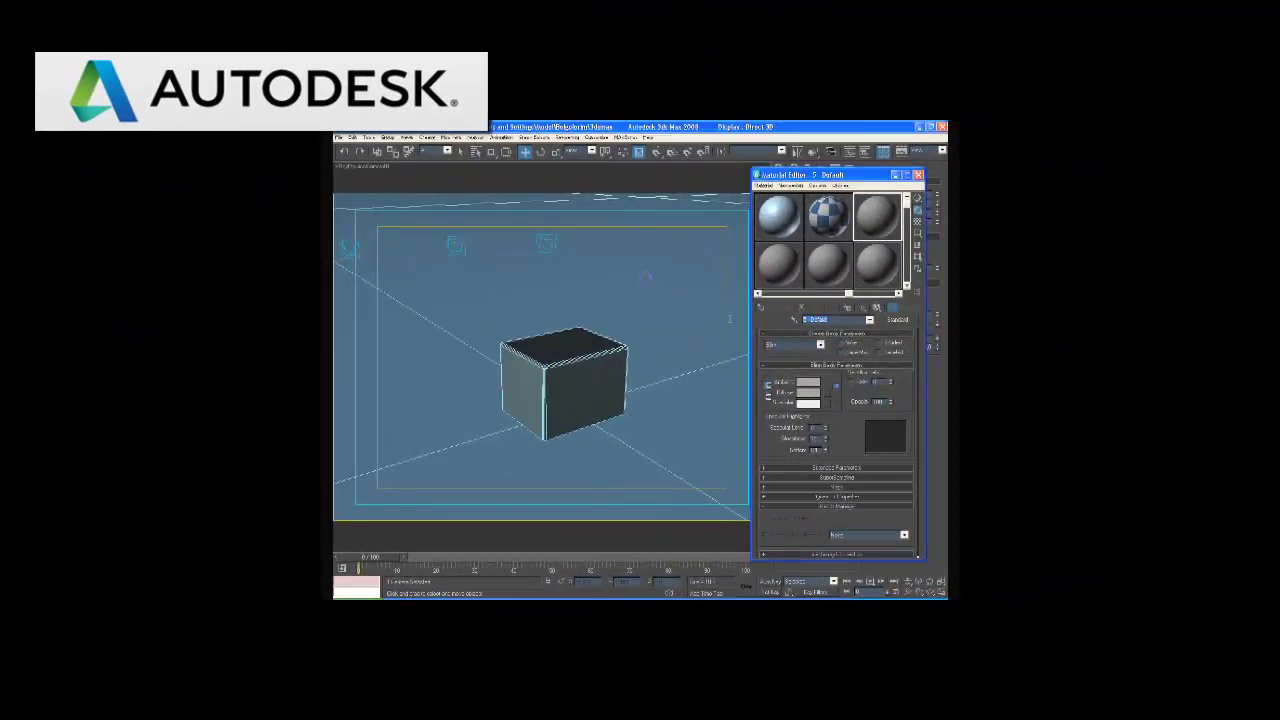
text(Ma)
text(ama)
Step: Convert the material to a VRayMtl and set its diffuse colour to white
click(897, 319)
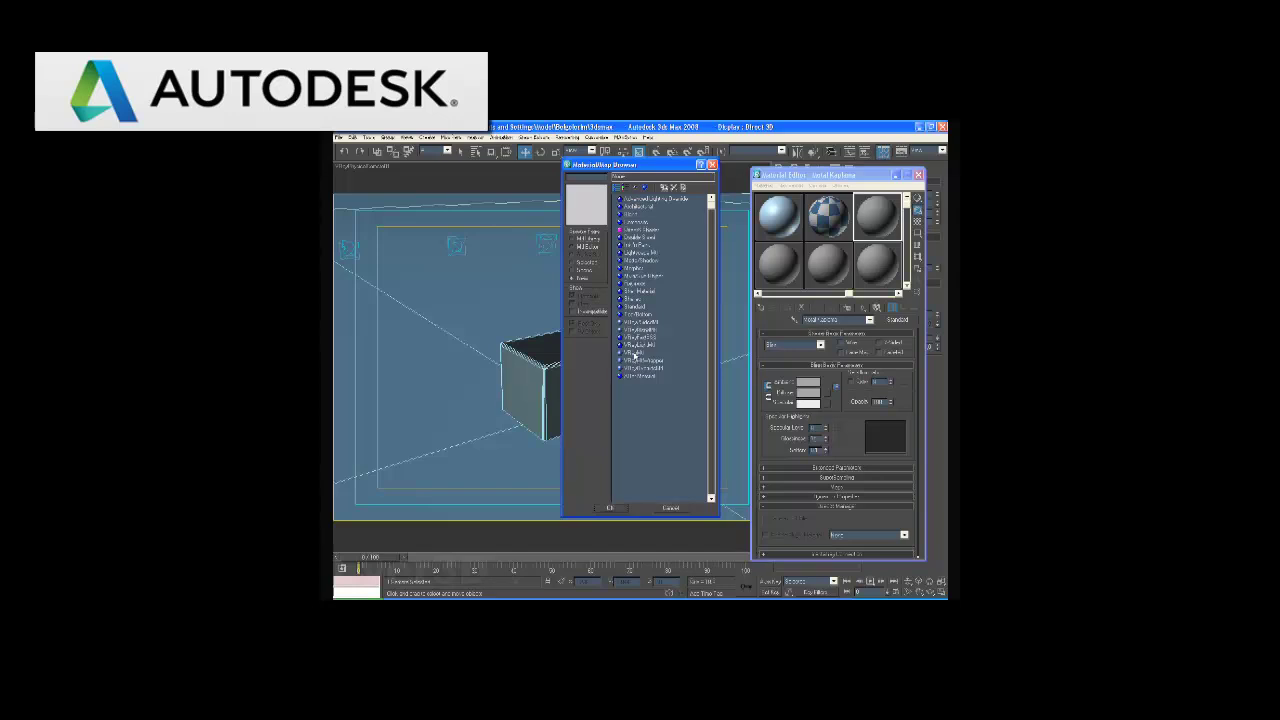
double_click(634, 354)
click(813, 381)
drag(615, 221, 615, 180)
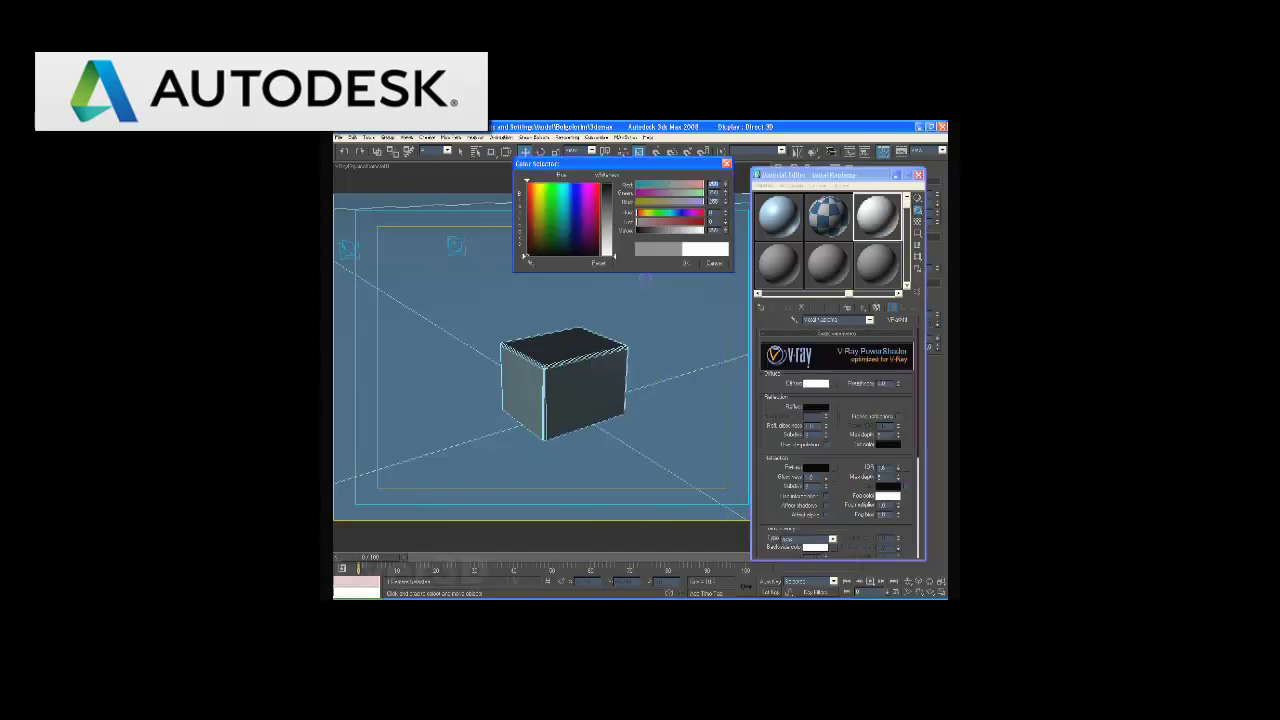
click(686, 264)
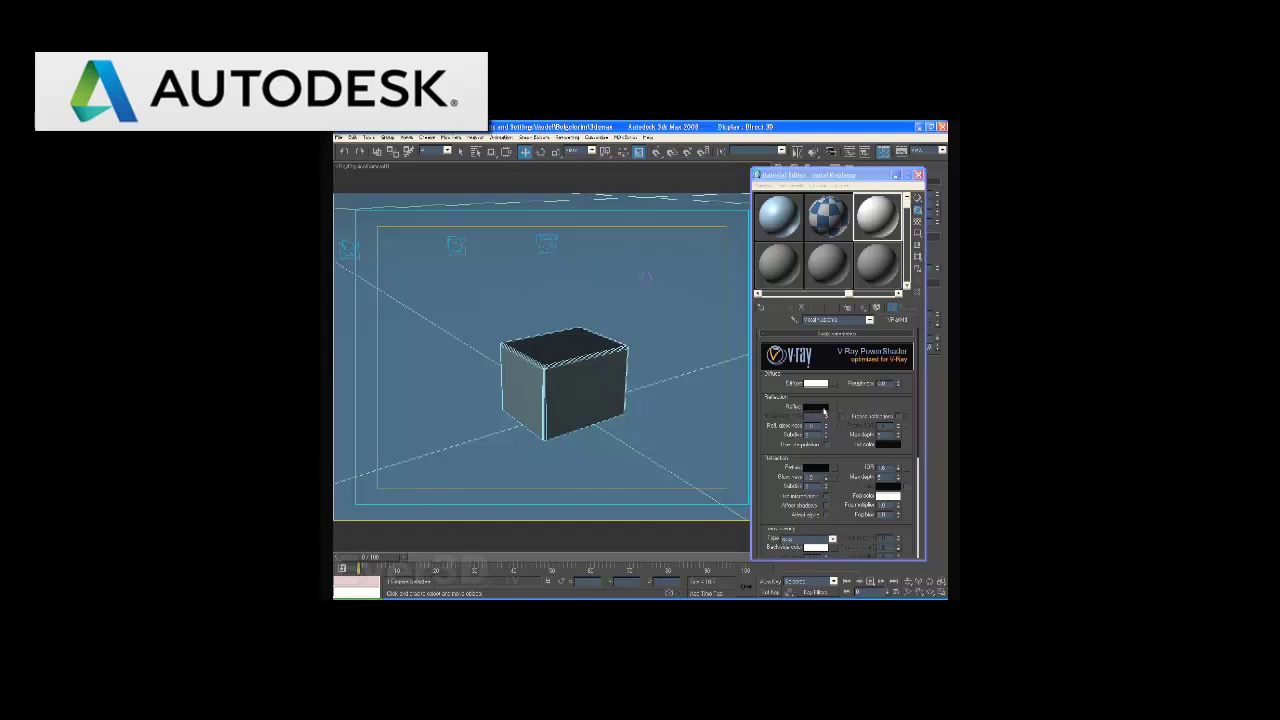
Step: Set the reflection colour to white and assign the material to the box
click(816, 407)
click(615, 183)
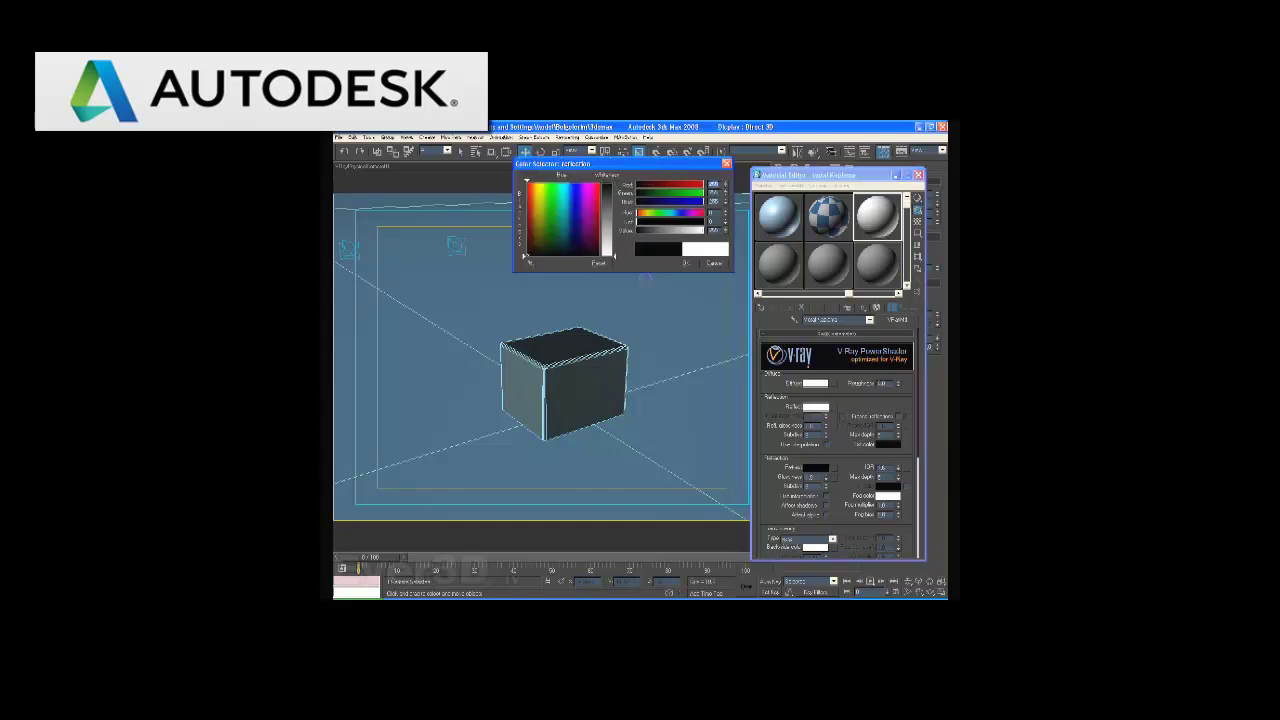
click(686, 264)
click(611, 337)
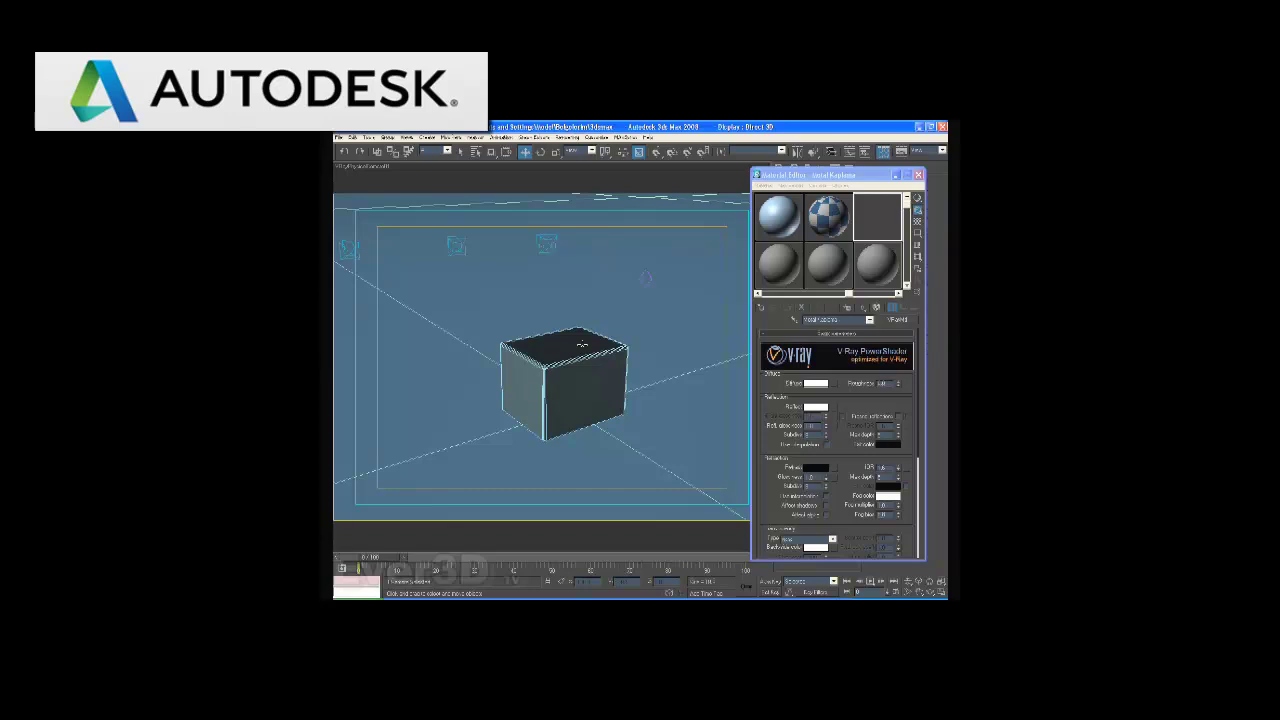
click(787, 309)
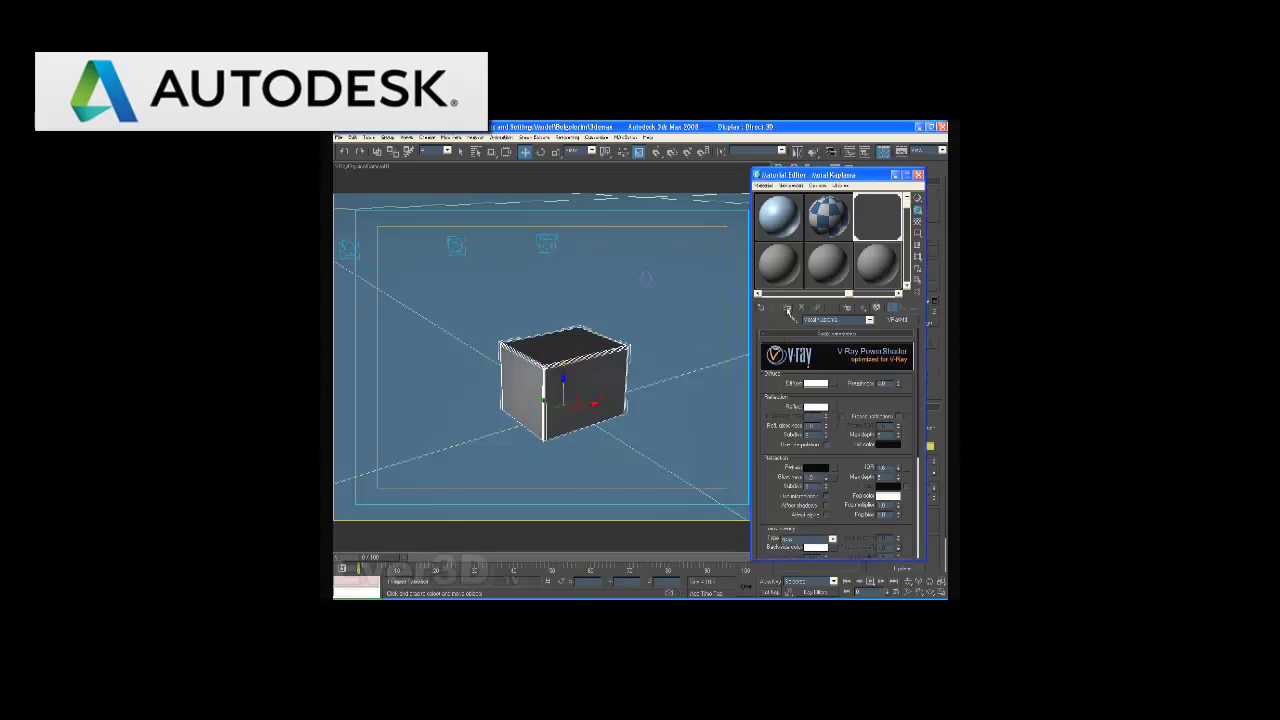
Step: Render the Camera viewport with V-Ray from the Render Setup dialog (F10)
click(573, 344)
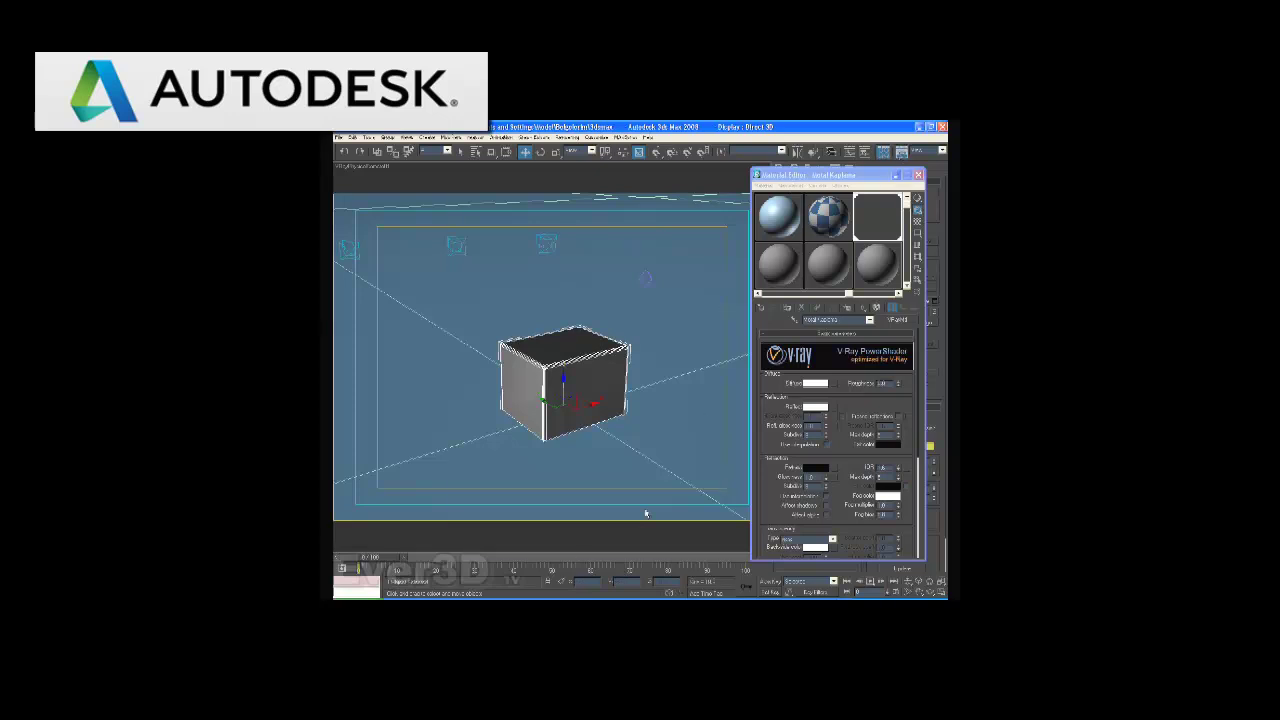
key(F10)
click(654, 539)
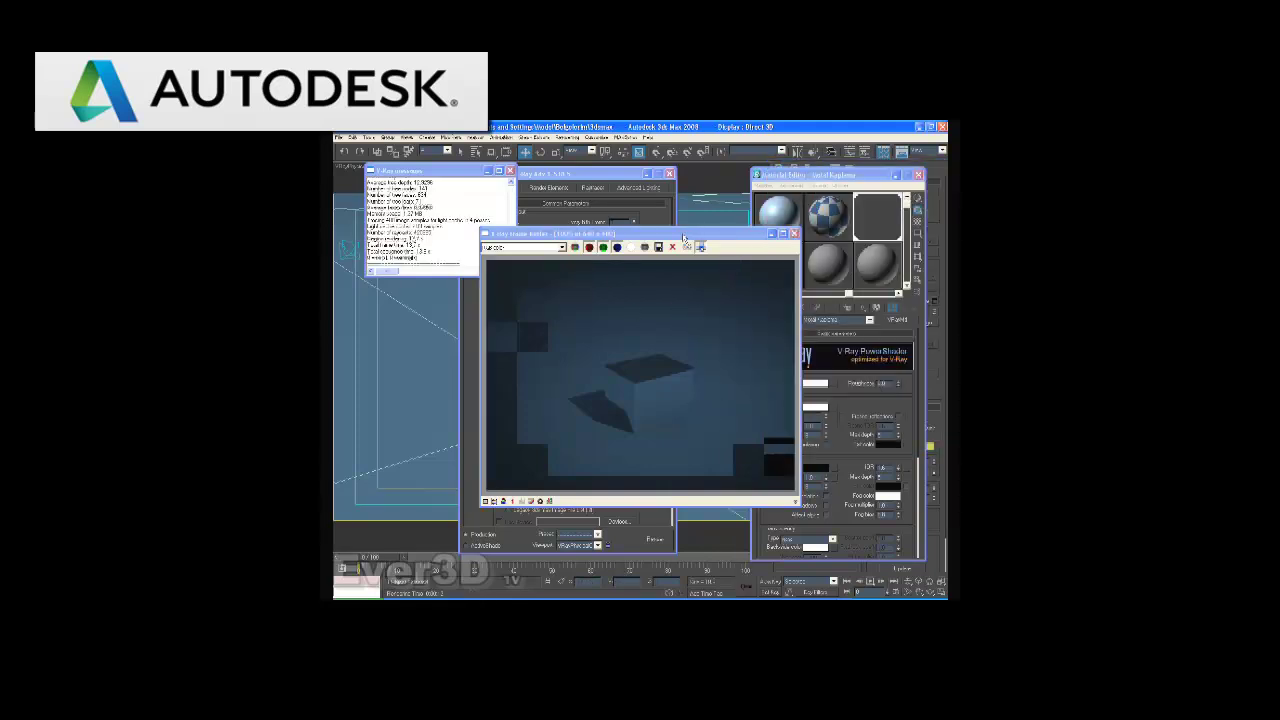
Step: Expand the V-Ray:: Environment rollout on the Renderer tab of Render Setup
click(603, 178)
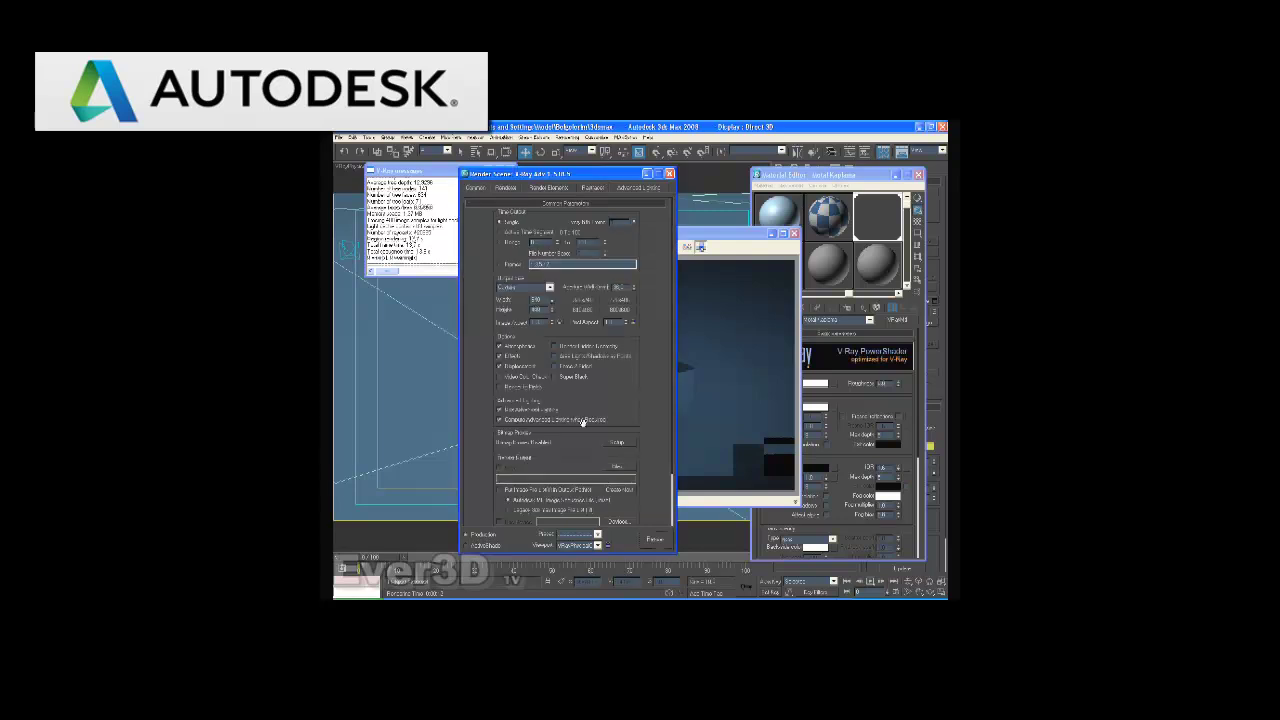
click(506, 188)
drag(532, 418, 545, 233)
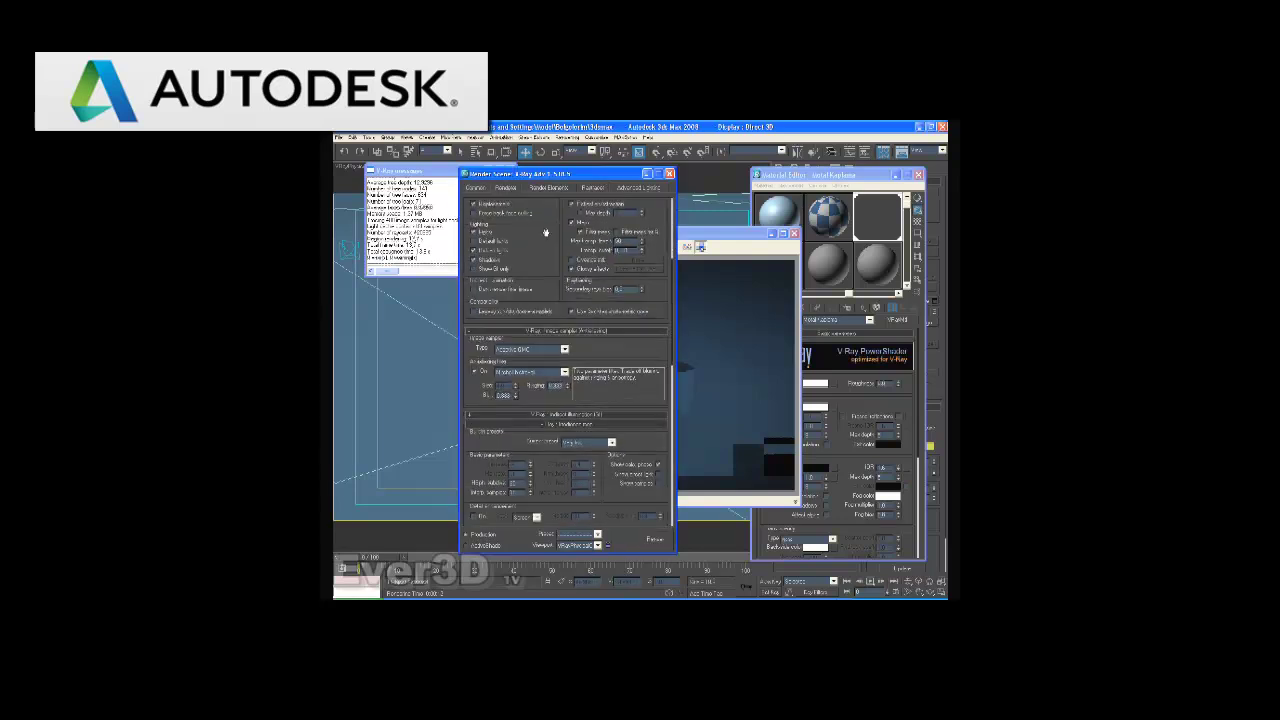
scroll(562, 499, down, 3)
scroll(580, 477, down, 3)
scroll(563, 450, down, 2)
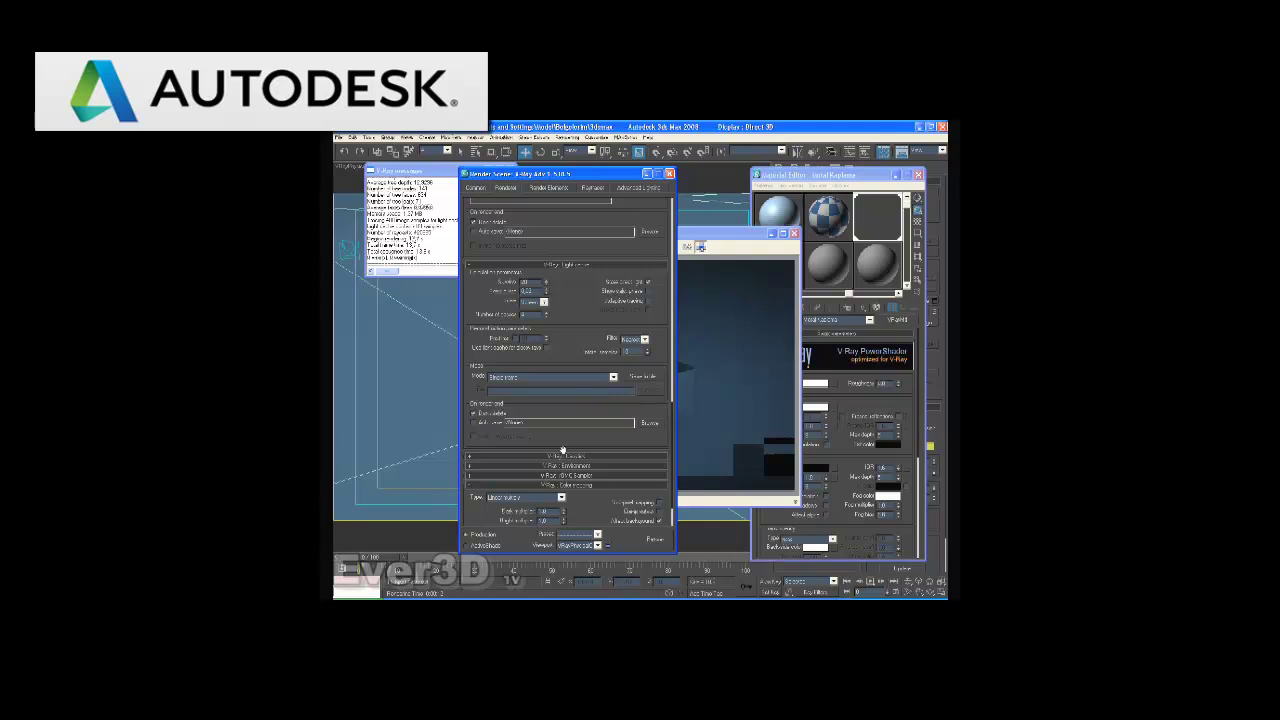
scroll(565, 430, down, 3)
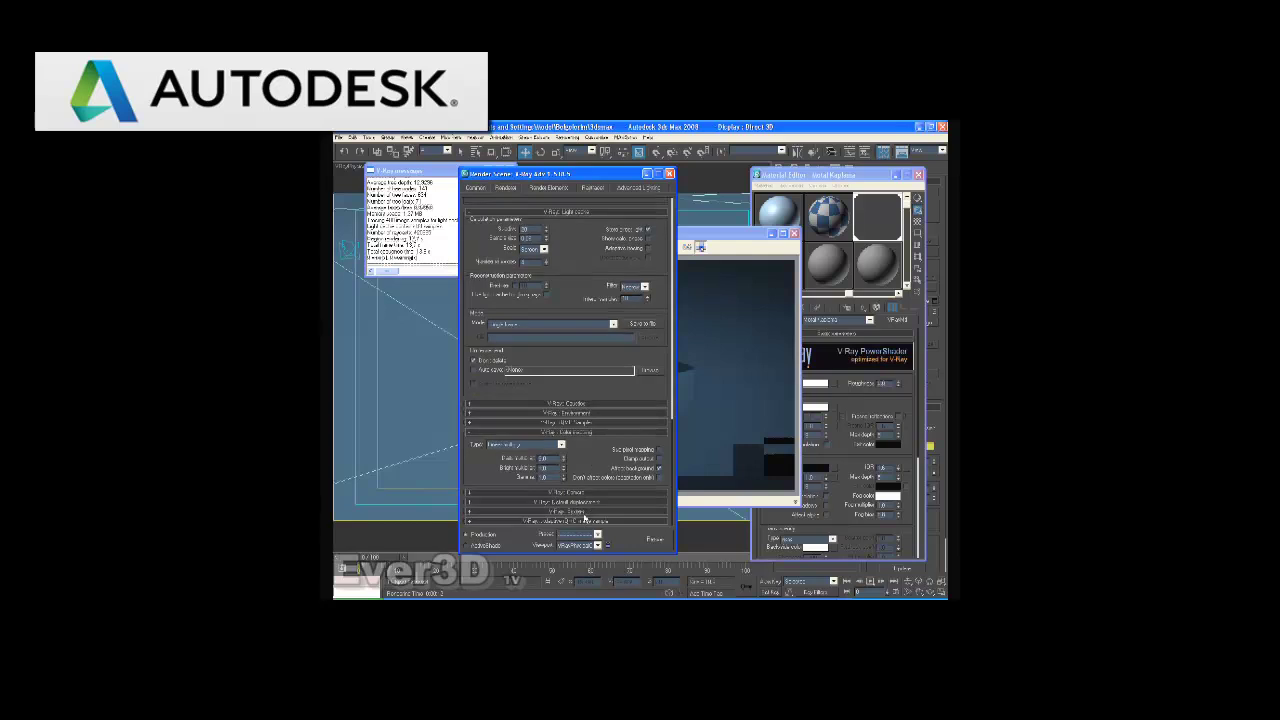
click(584, 414)
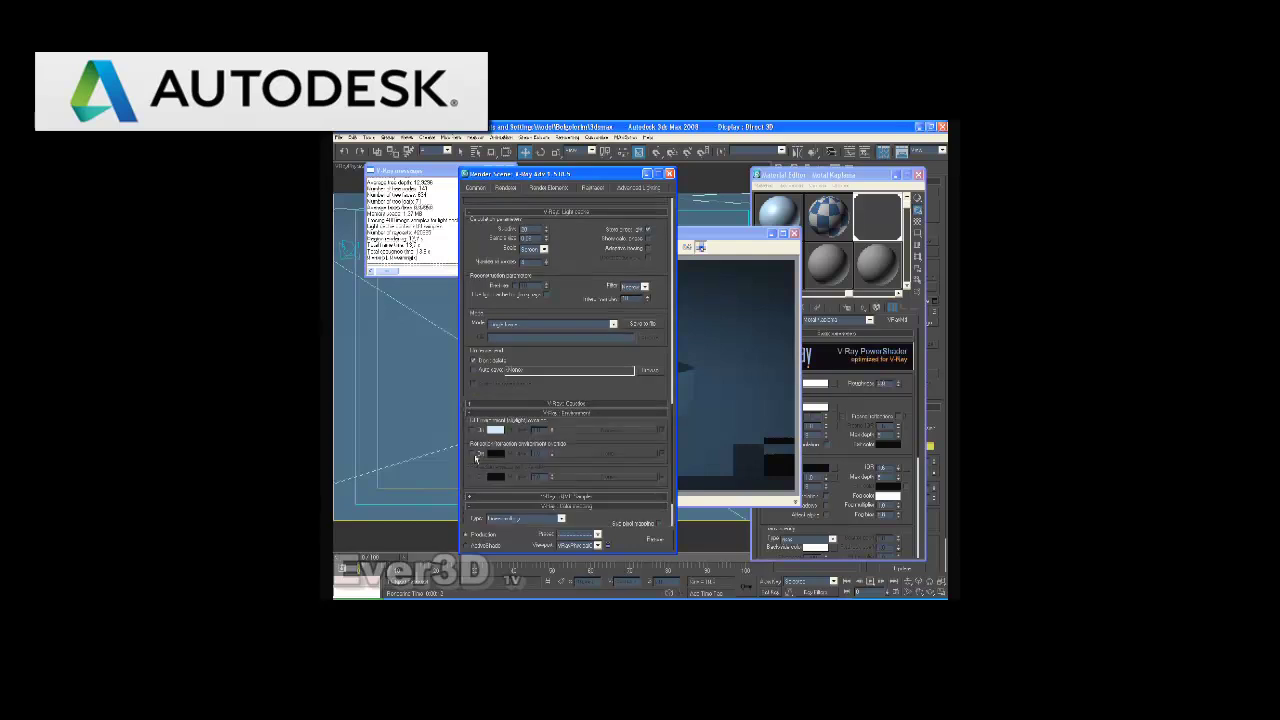
Step: Assign a VRayHDRI map to the reflection/refraction environment override
click(577, 455)
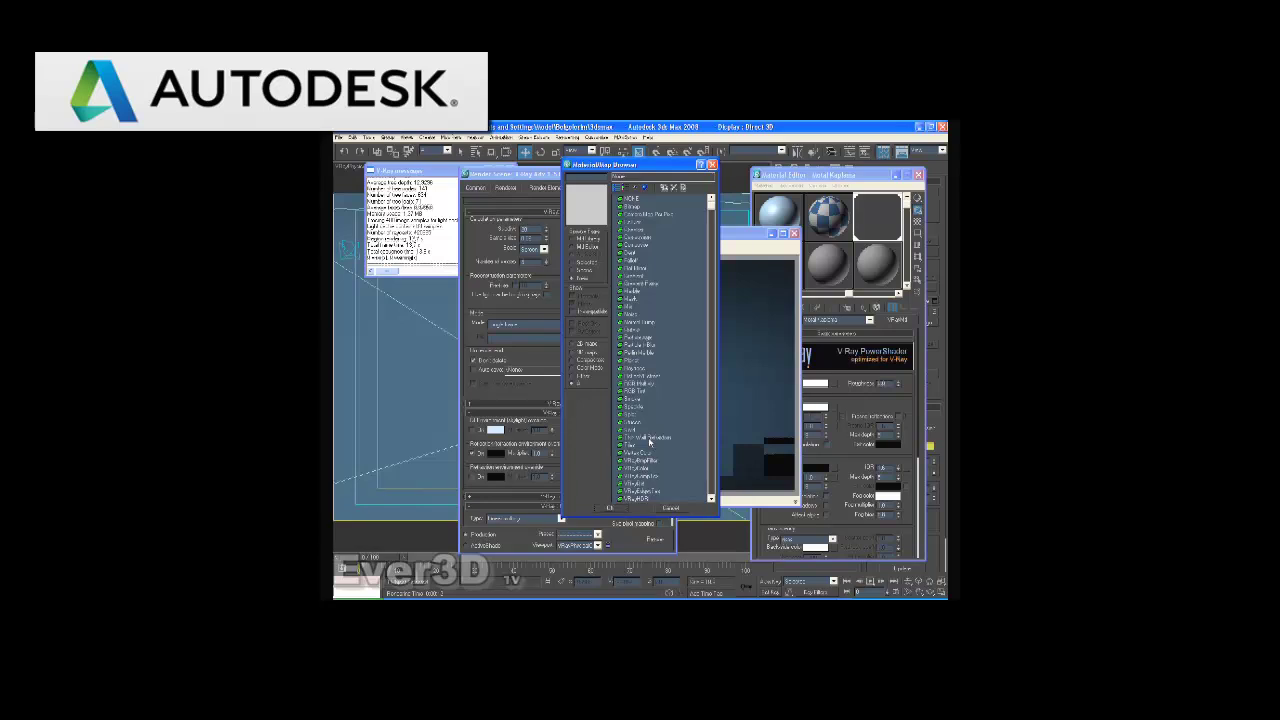
scroll(680, 480, down, 1)
click(636, 484)
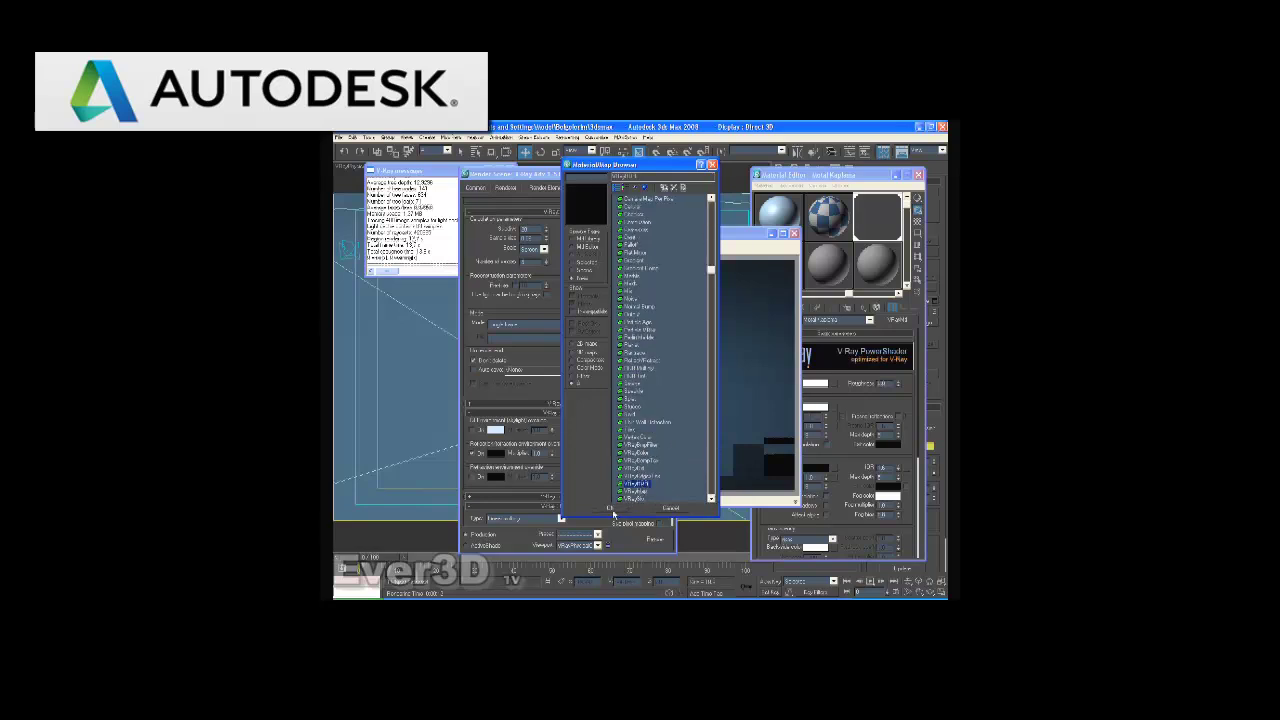
click(610, 508)
Step: Bring the Material Editor forward with an unused sample slot active
click(626, 456)
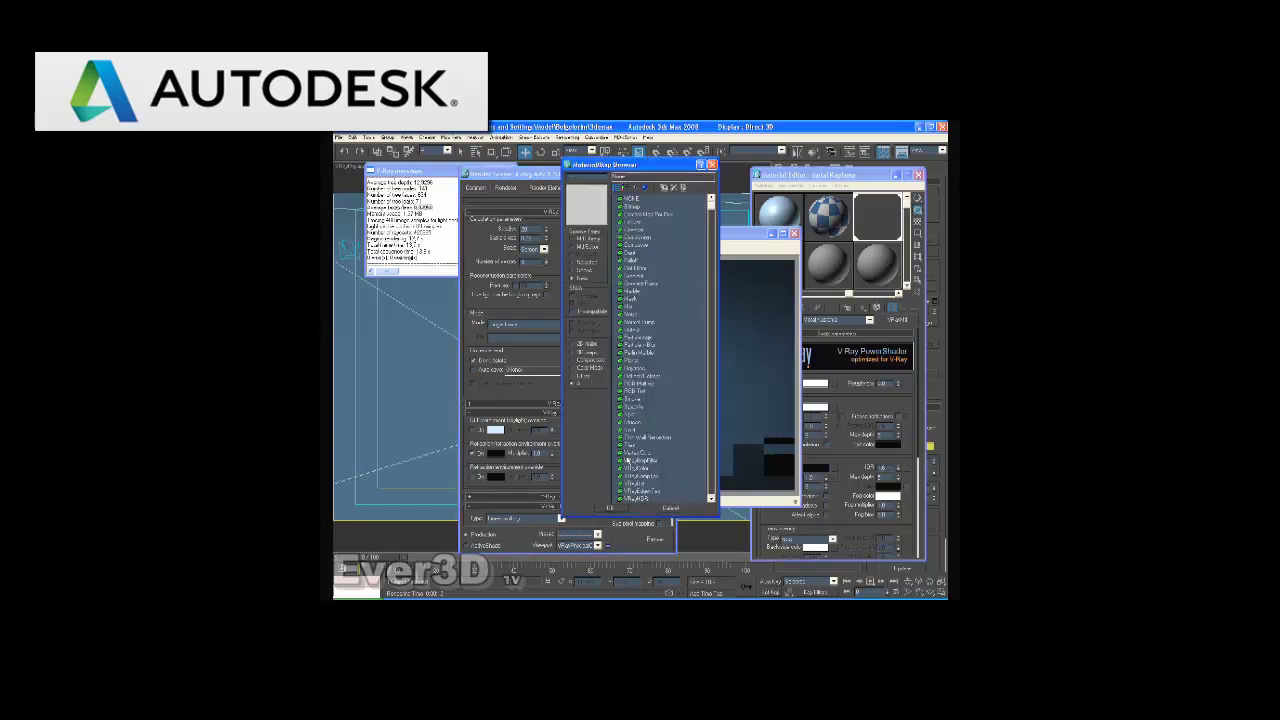
click(670, 509)
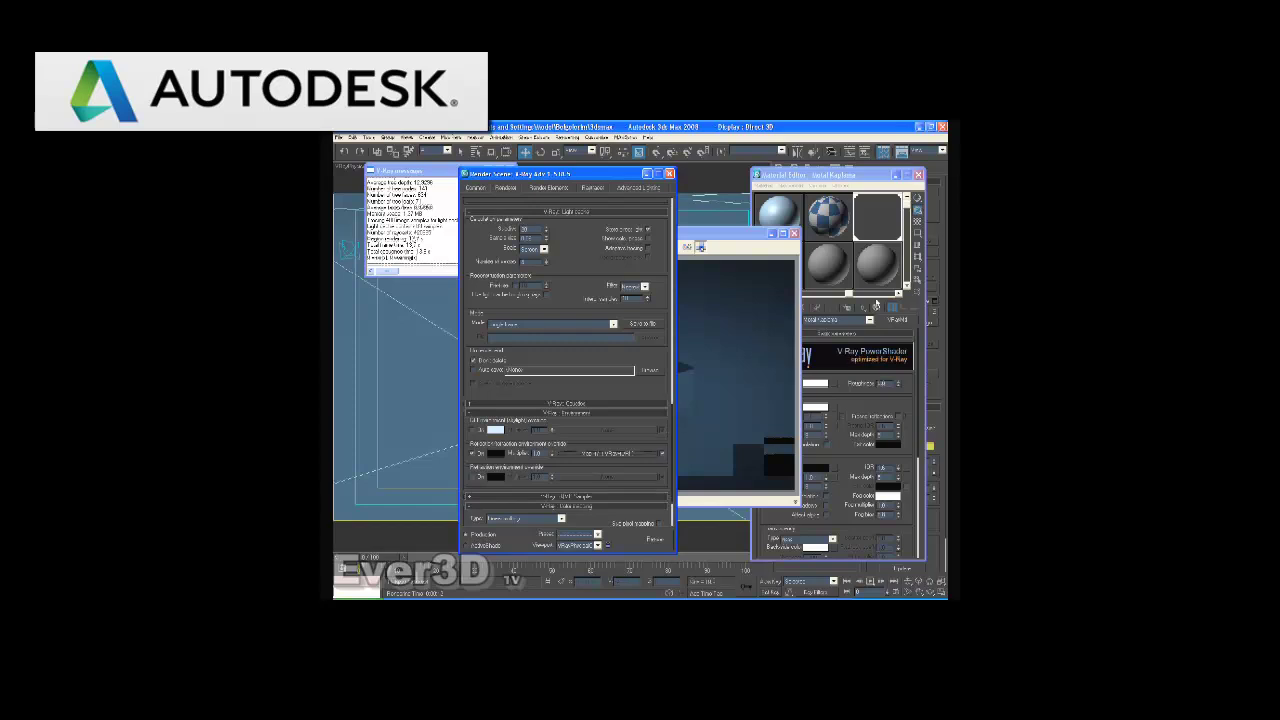
click(879, 183)
click(898, 293)
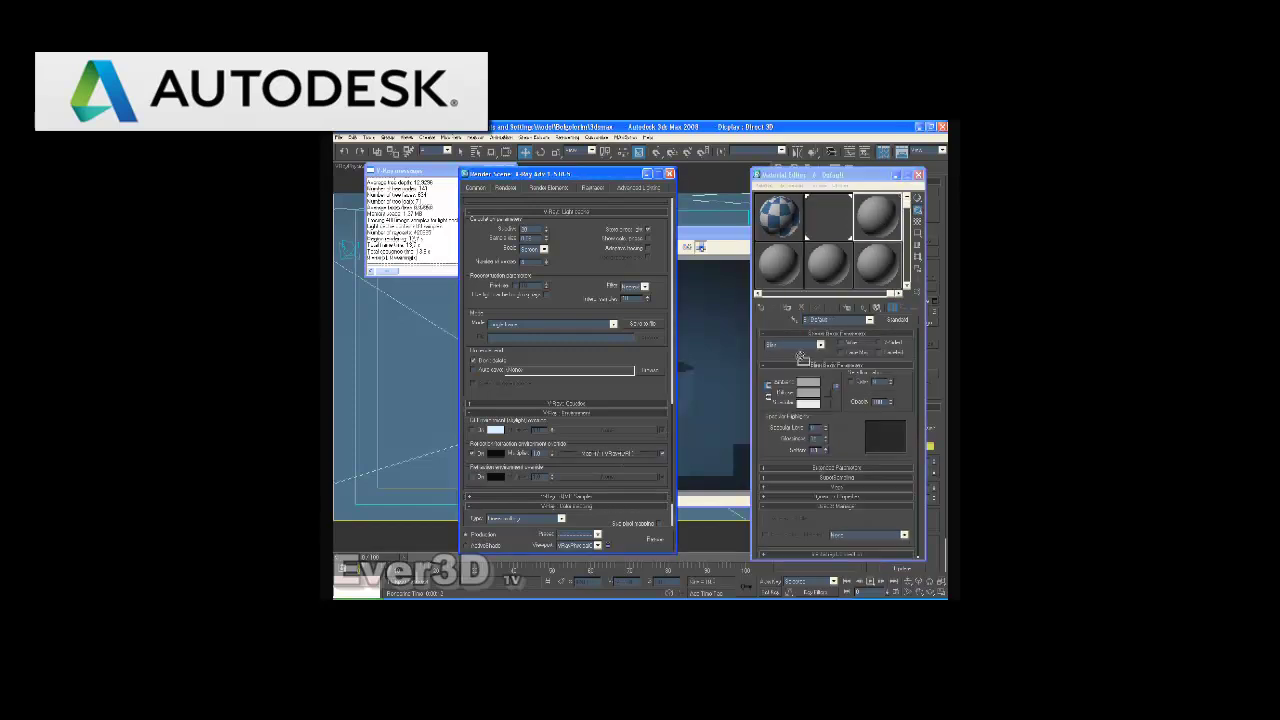
Step: Instance the VRayHDRI environment map into the sample slot and browse to the HDR images folder
drag(883, 226, 600, 453)
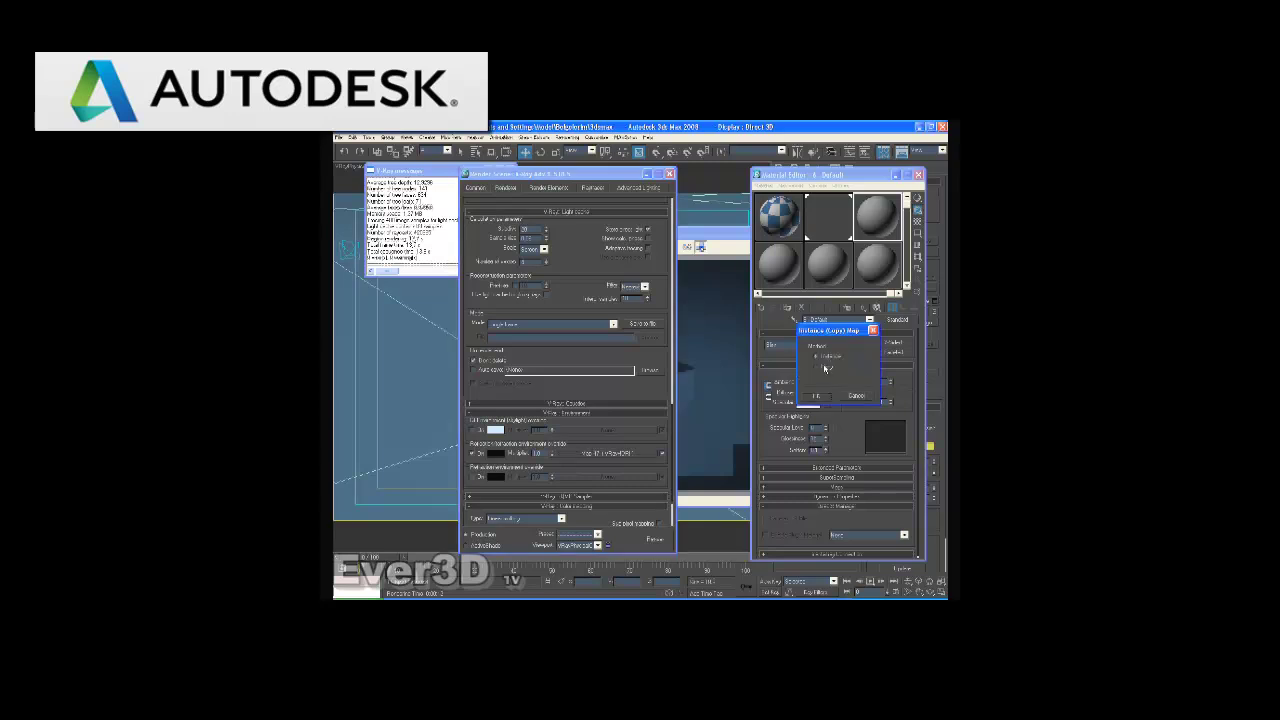
click(819, 396)
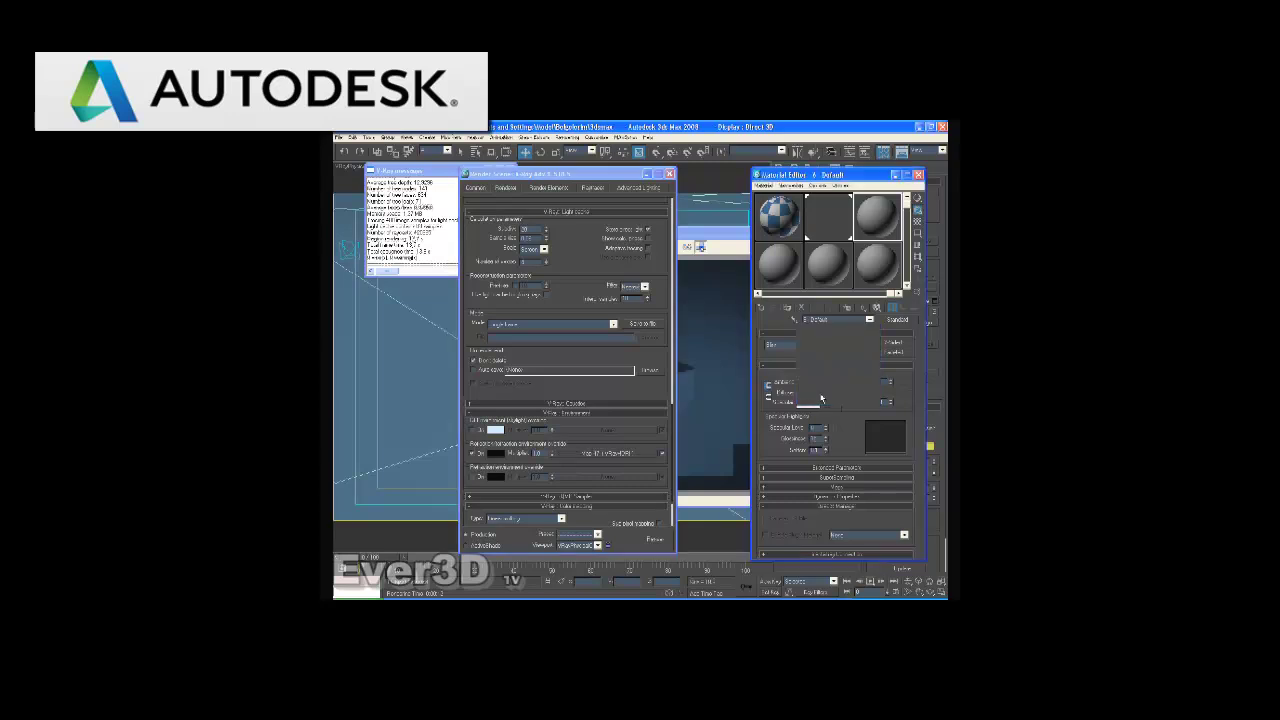
click(896, 346)
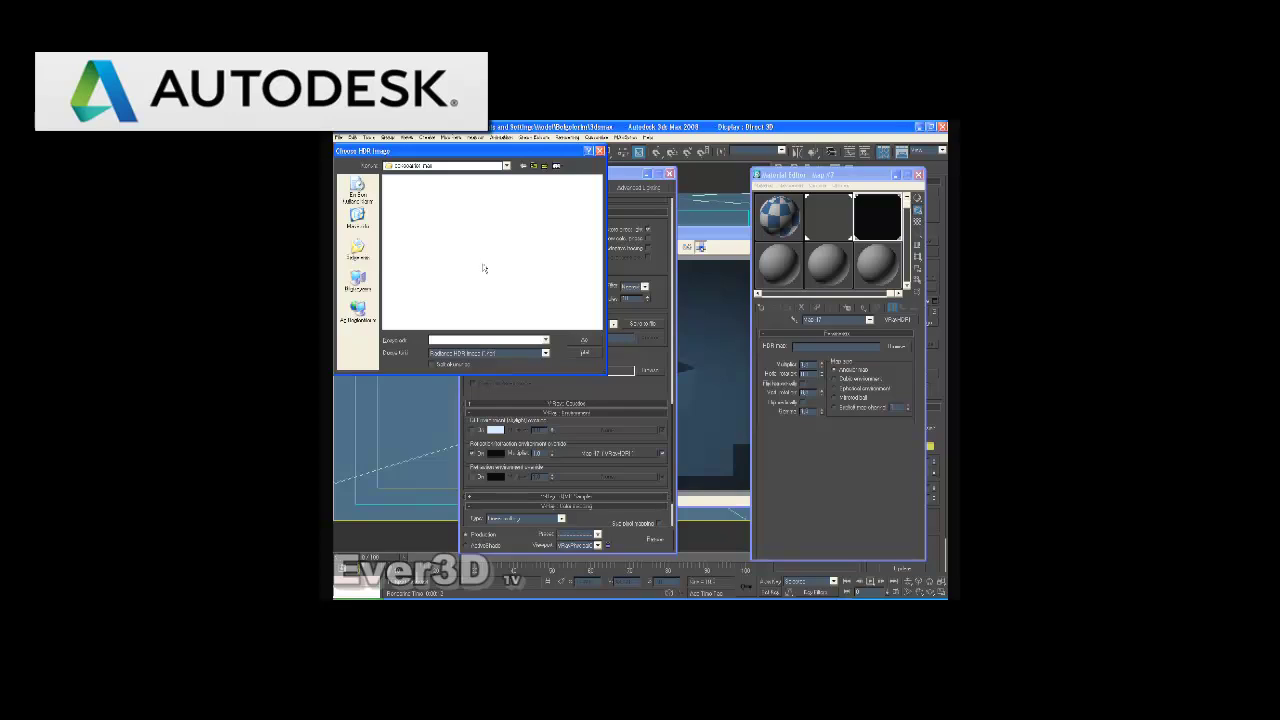
click(357, 280)
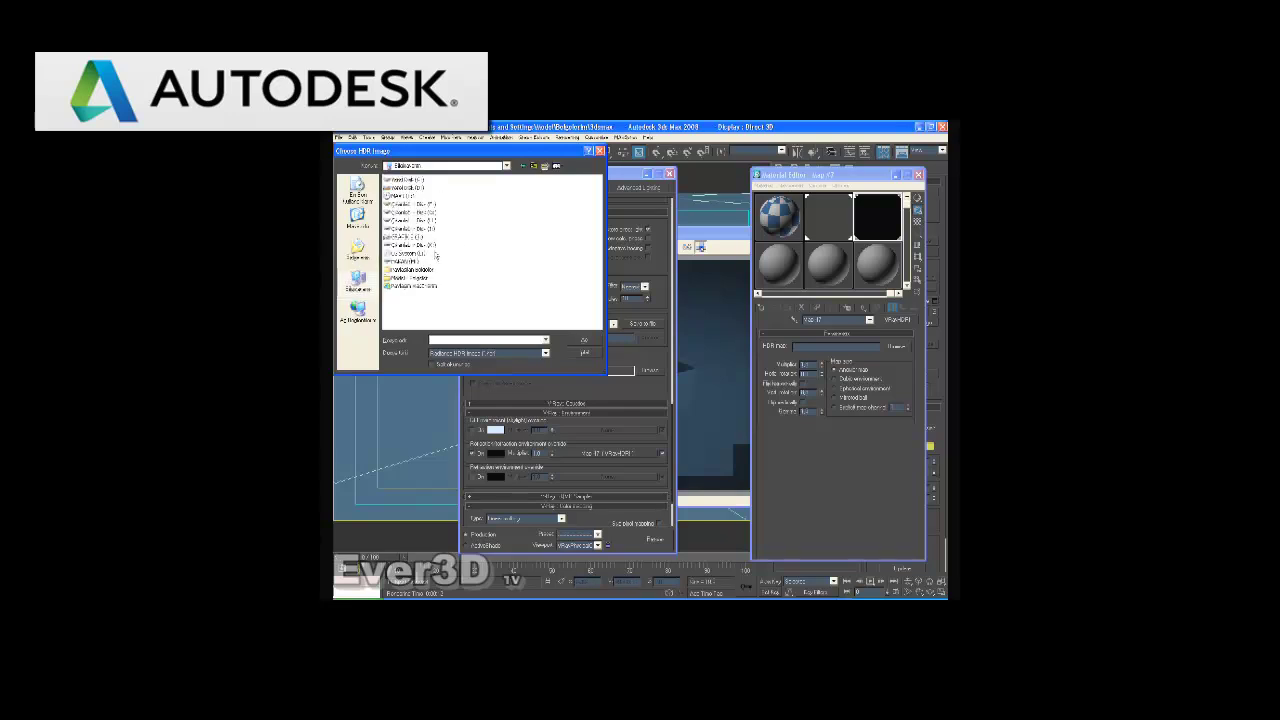
double_click(409, 189)
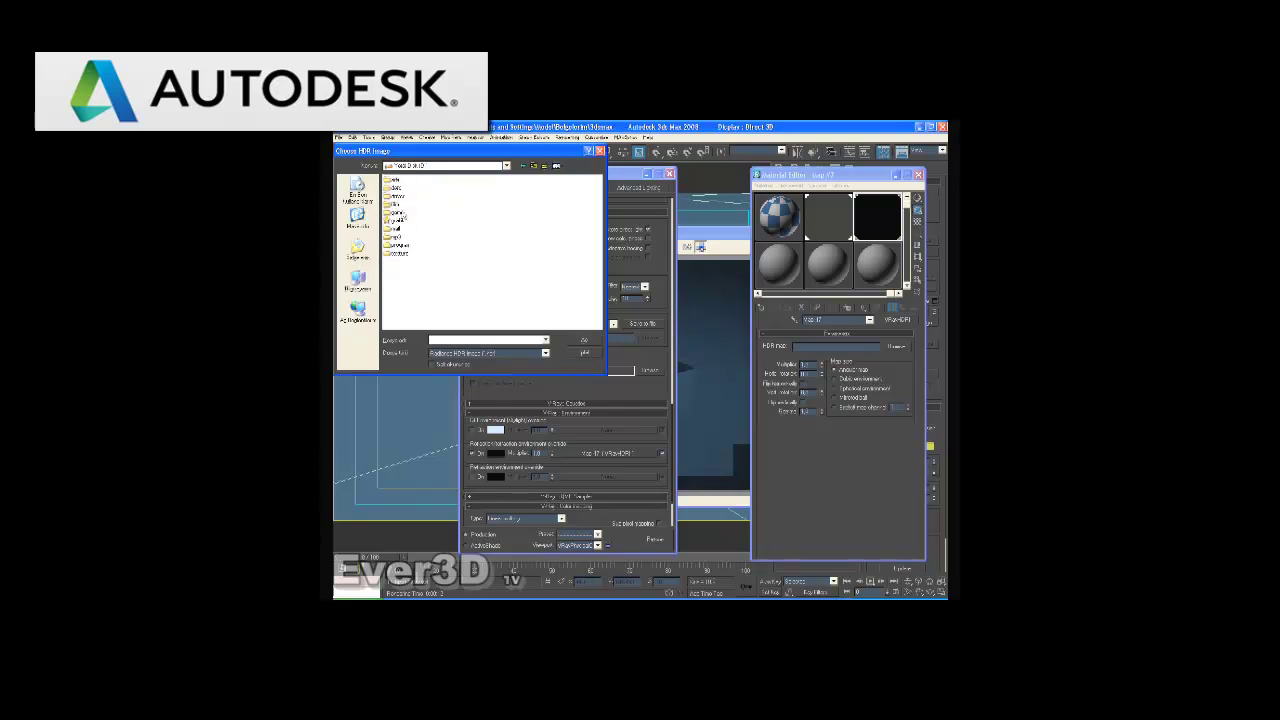
double_click(401, 250)
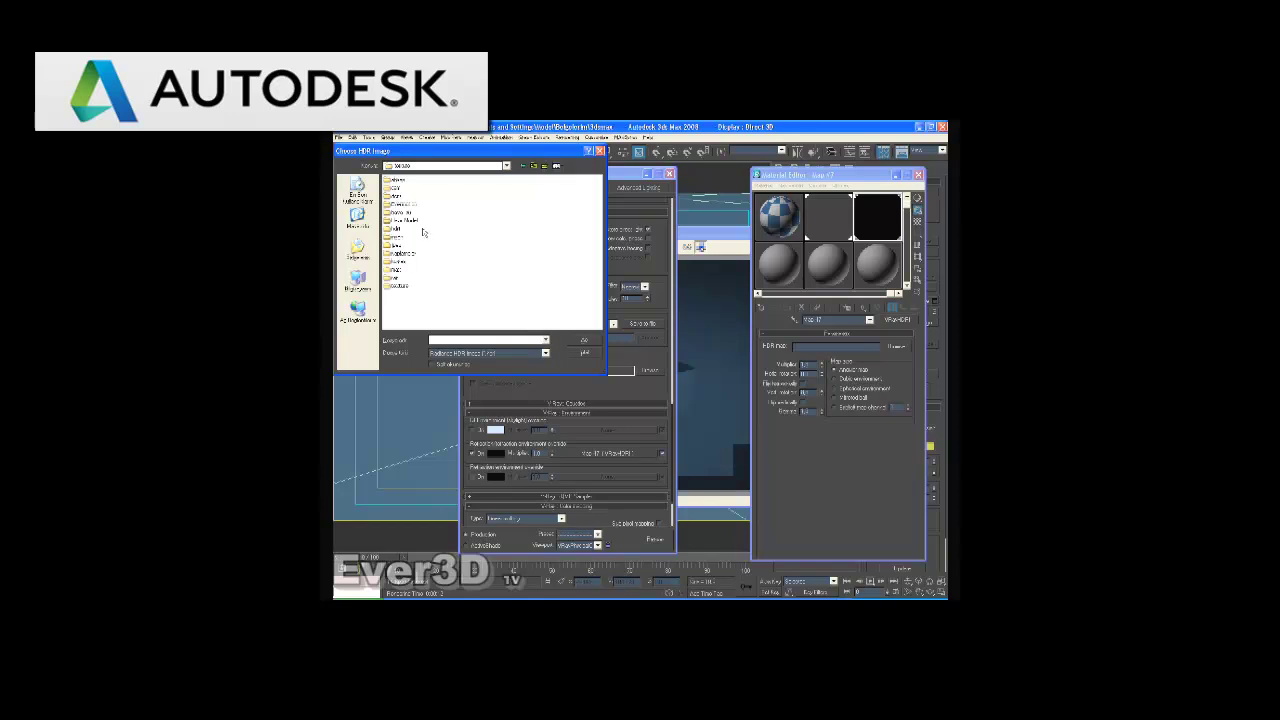
double_click(408, 238)
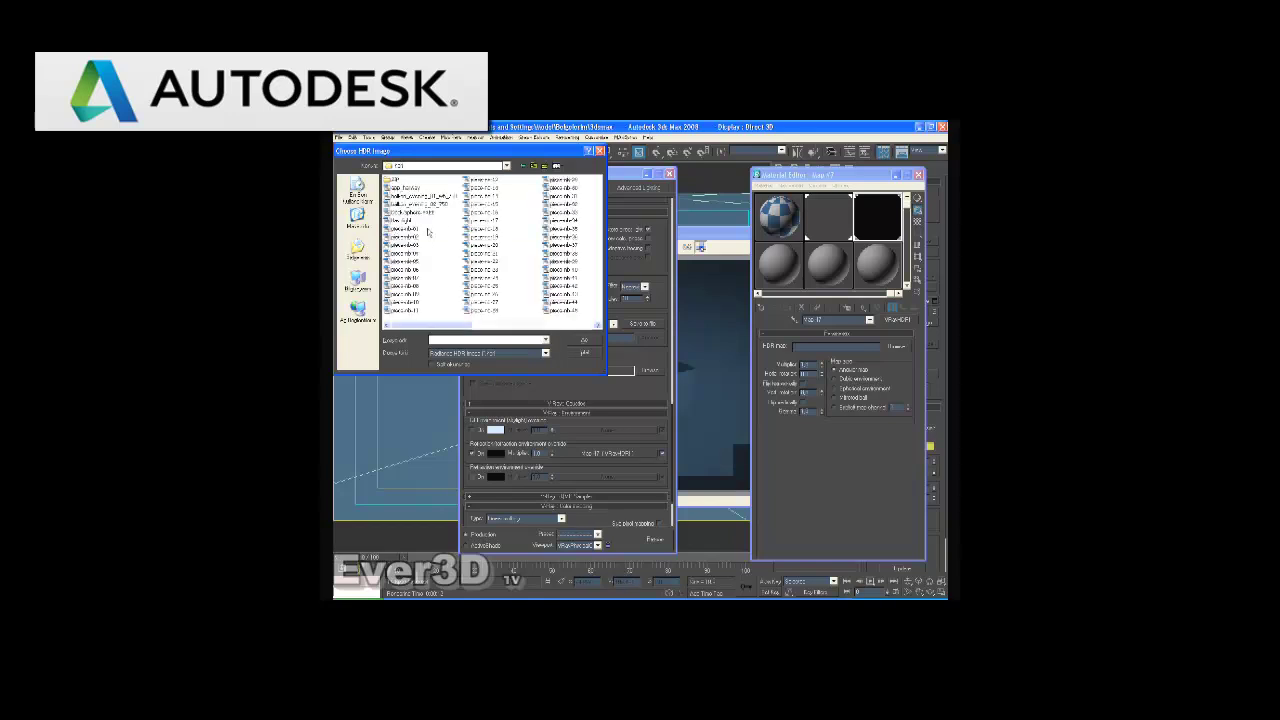
Step: View the HDR files as thumbnails and load the chosen HDR image into the map
mouse_move(480, 240)
click(482, 254)
click(556, 166)
click(561, 180)
click(556, 166)
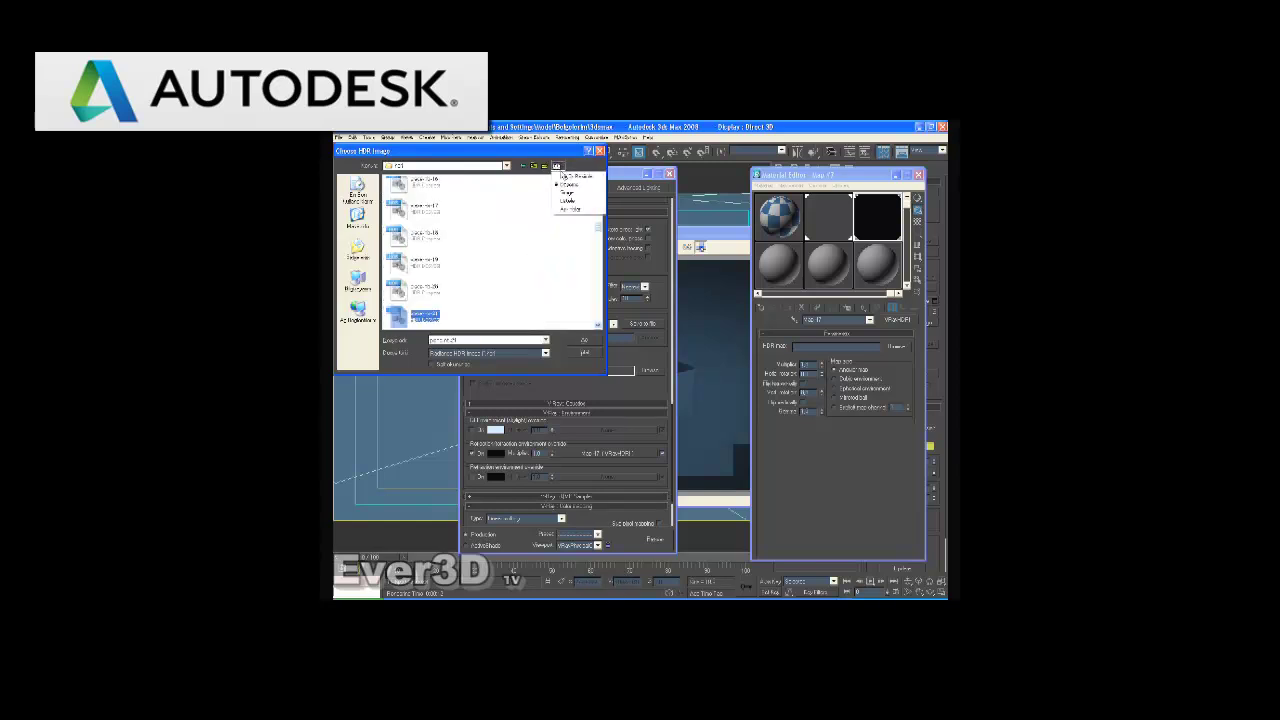
click(561, 181)
drag(598, 228, 601, 196)
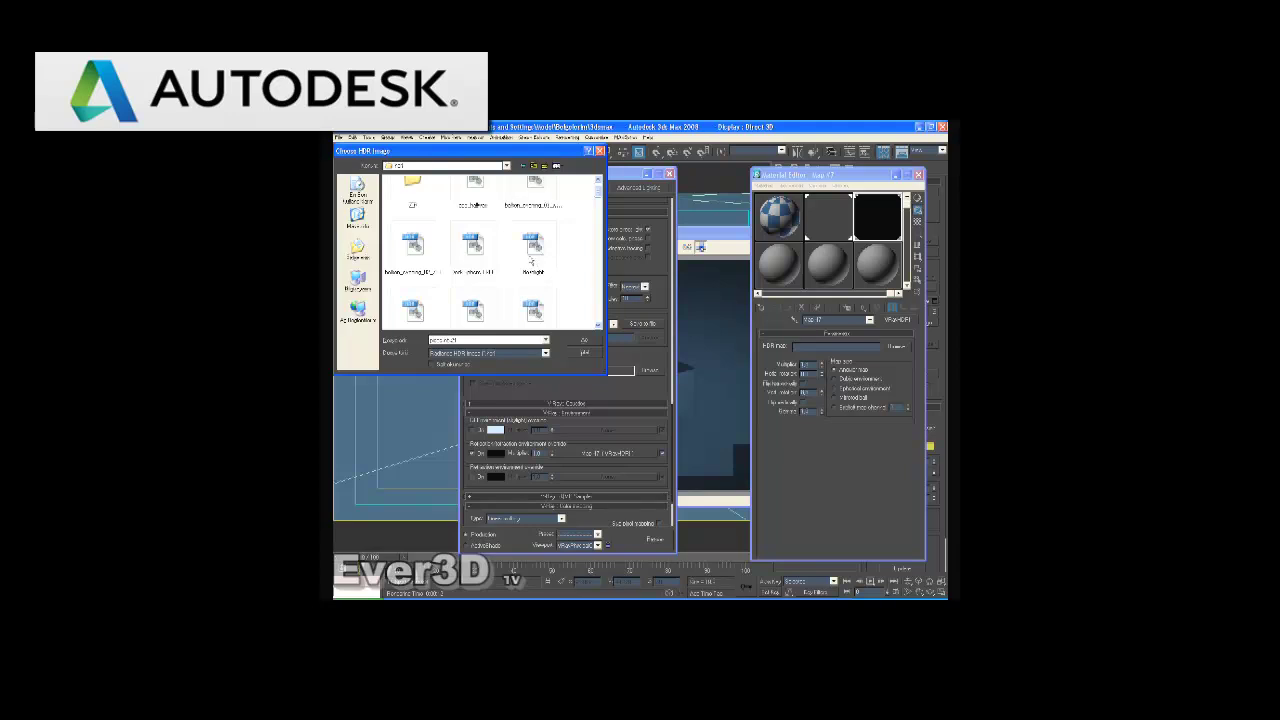
click(474, 254)
click(584, 340)
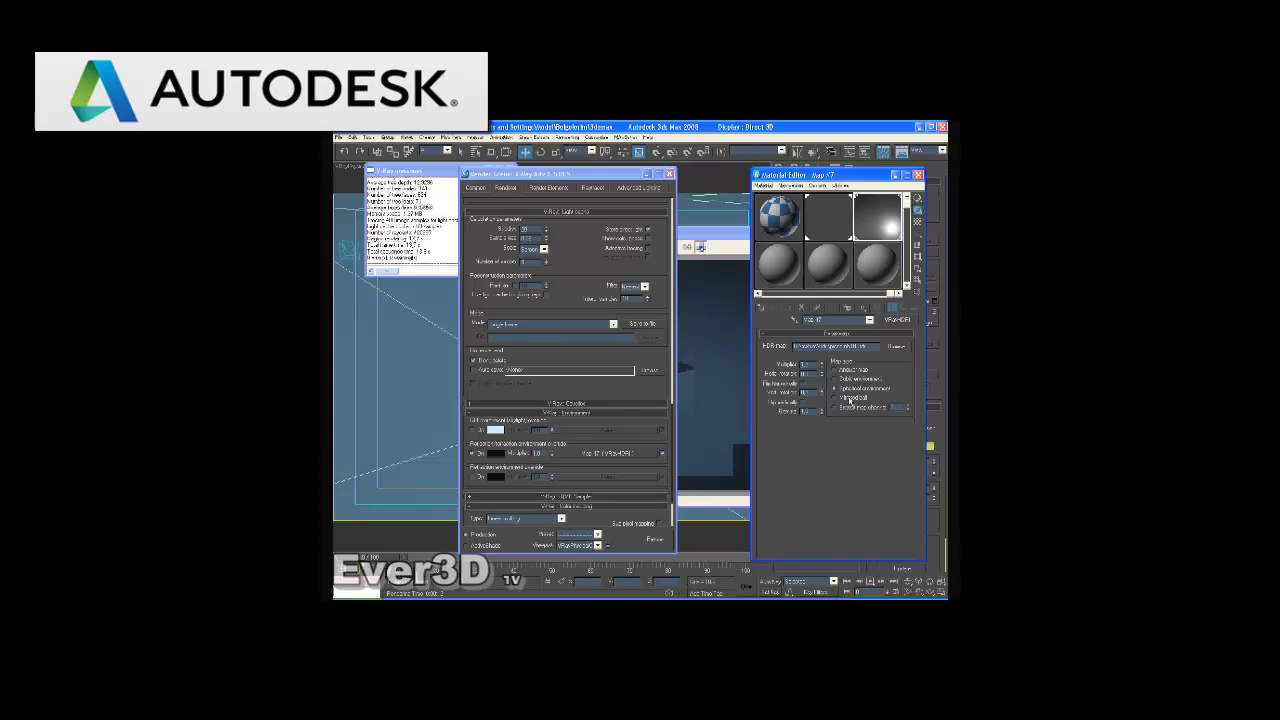
Step: Cycle the VRayHDRI map type through mirrored ball, explicit channel, angular and spherical, ending on Angular map
click(851, 399)
click(855, 408)
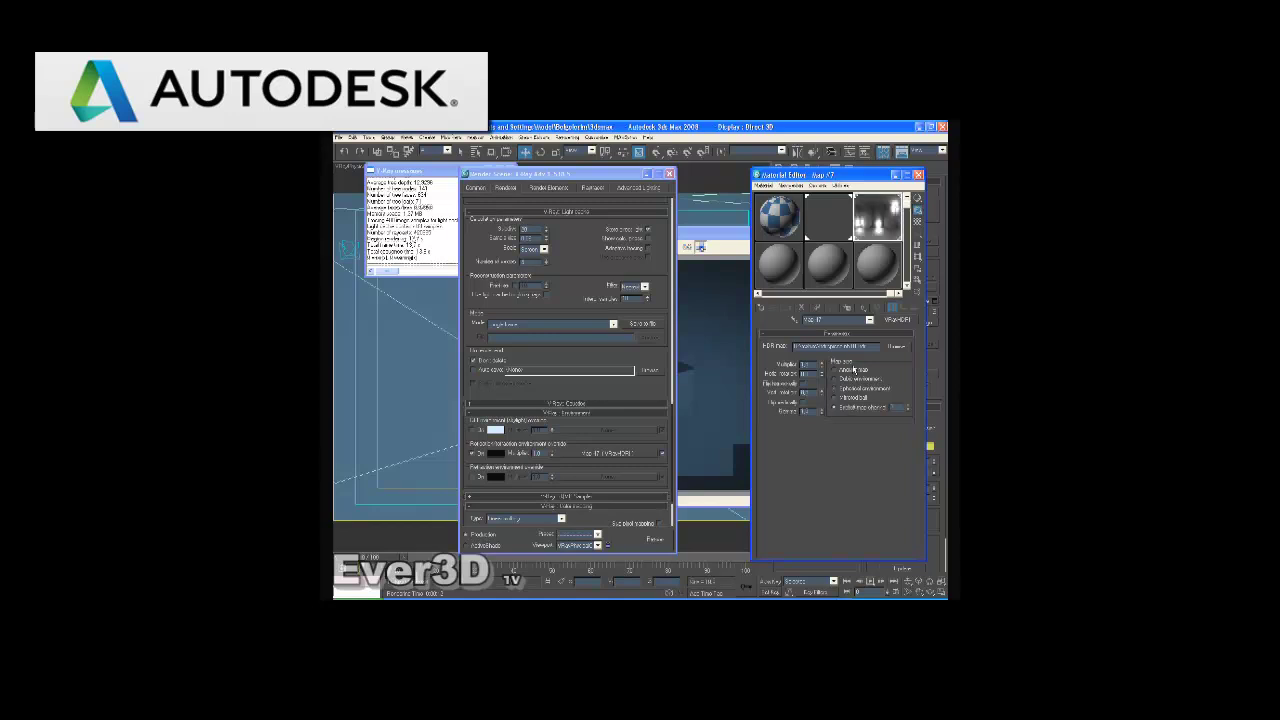
click(848, 371)
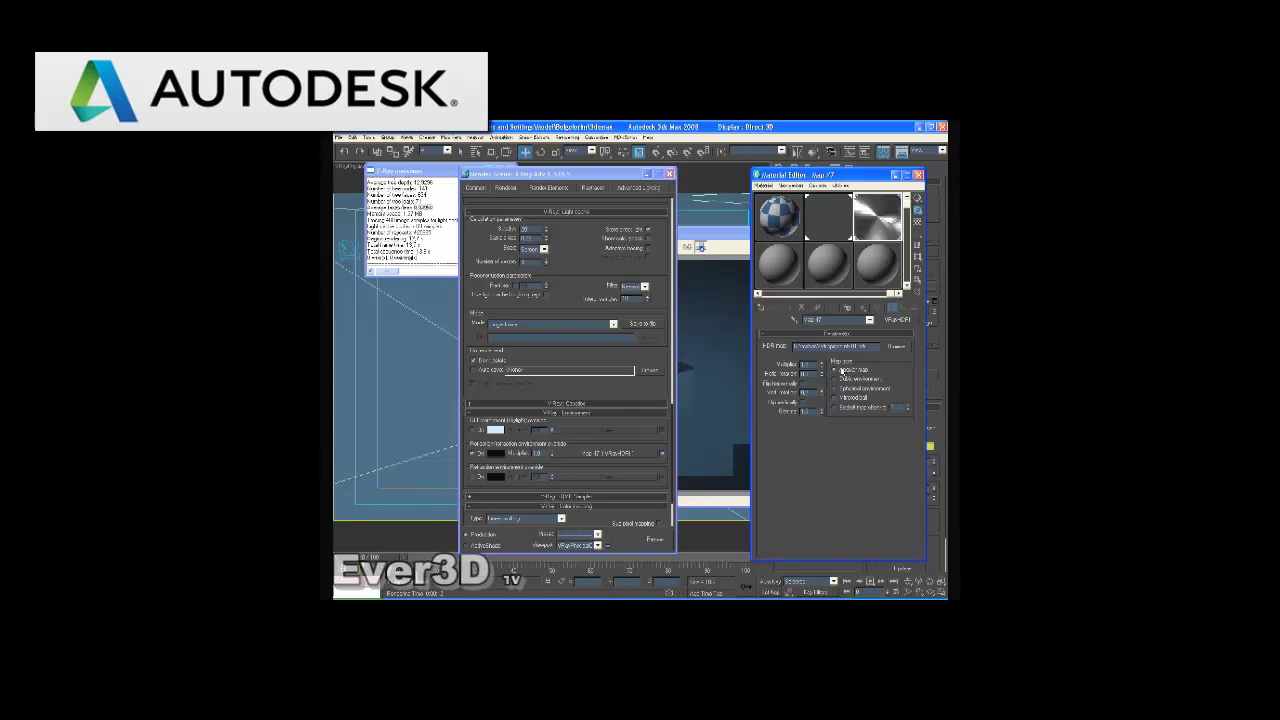
click(849, 408)
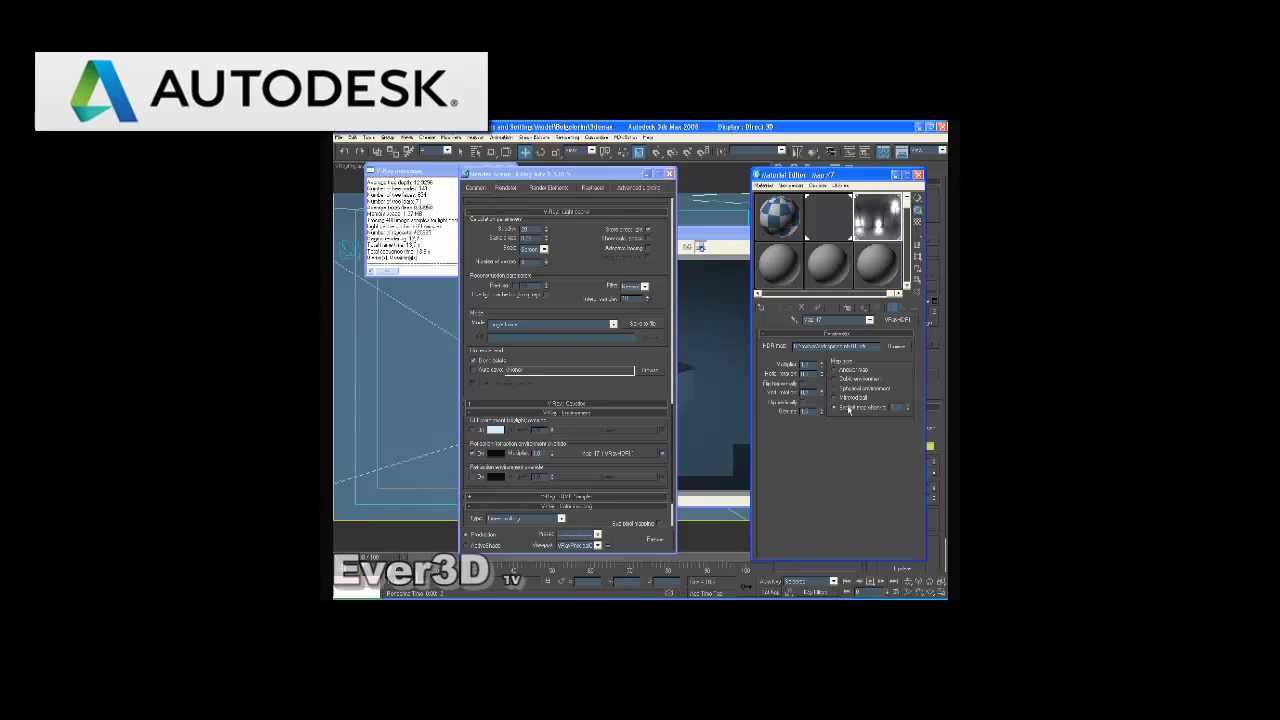
click(848, 389)
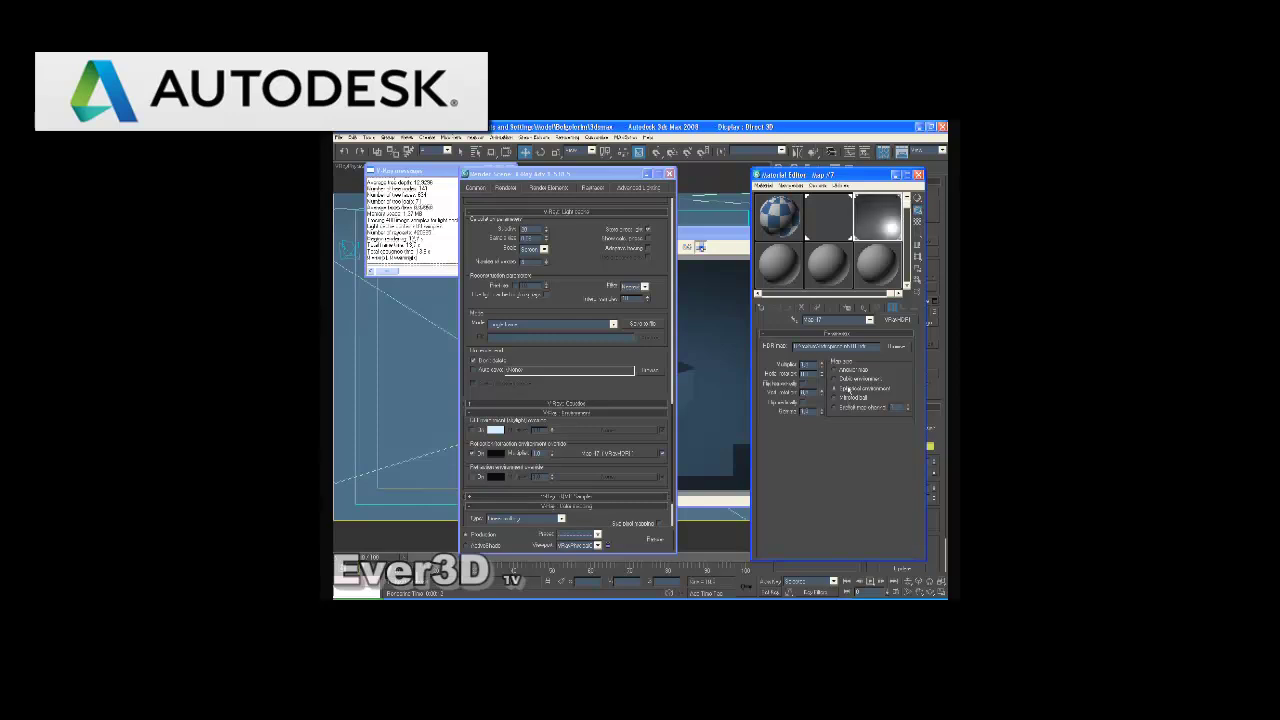
click(846, 370)
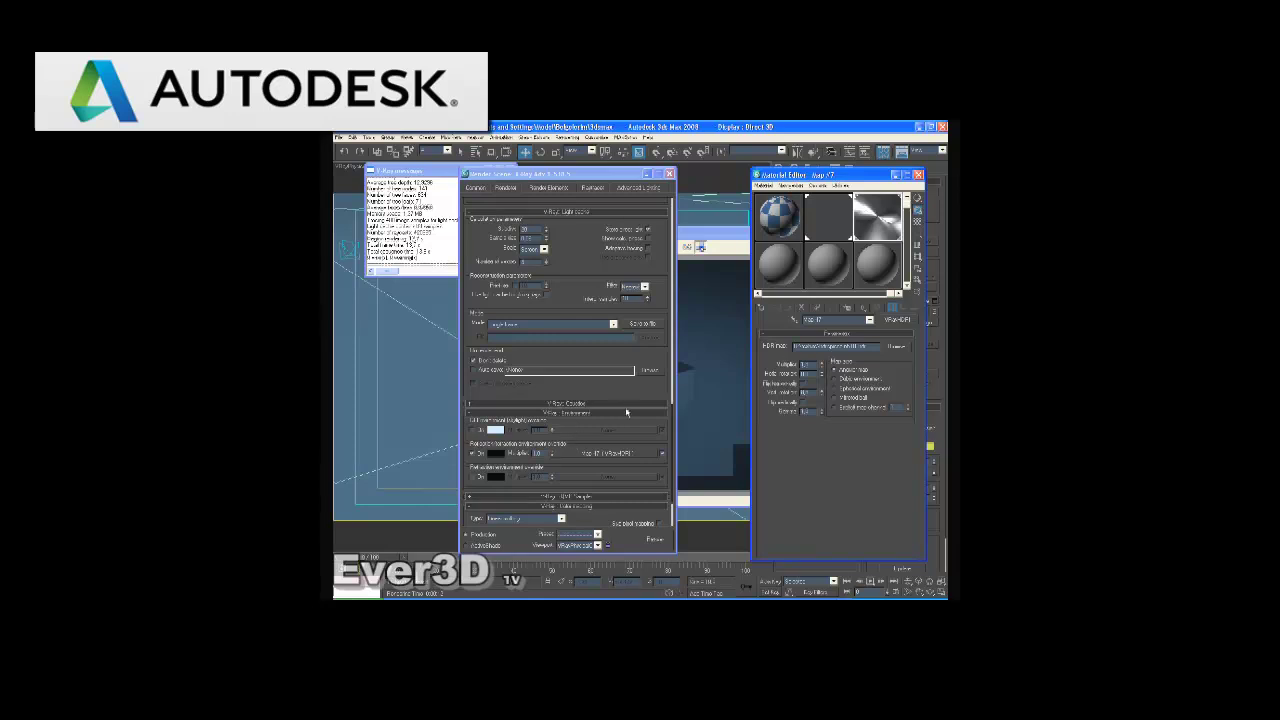
Step: Test-render with angular HDRI mapping, cancel it, and browse for another HDR image
click(655, 541)
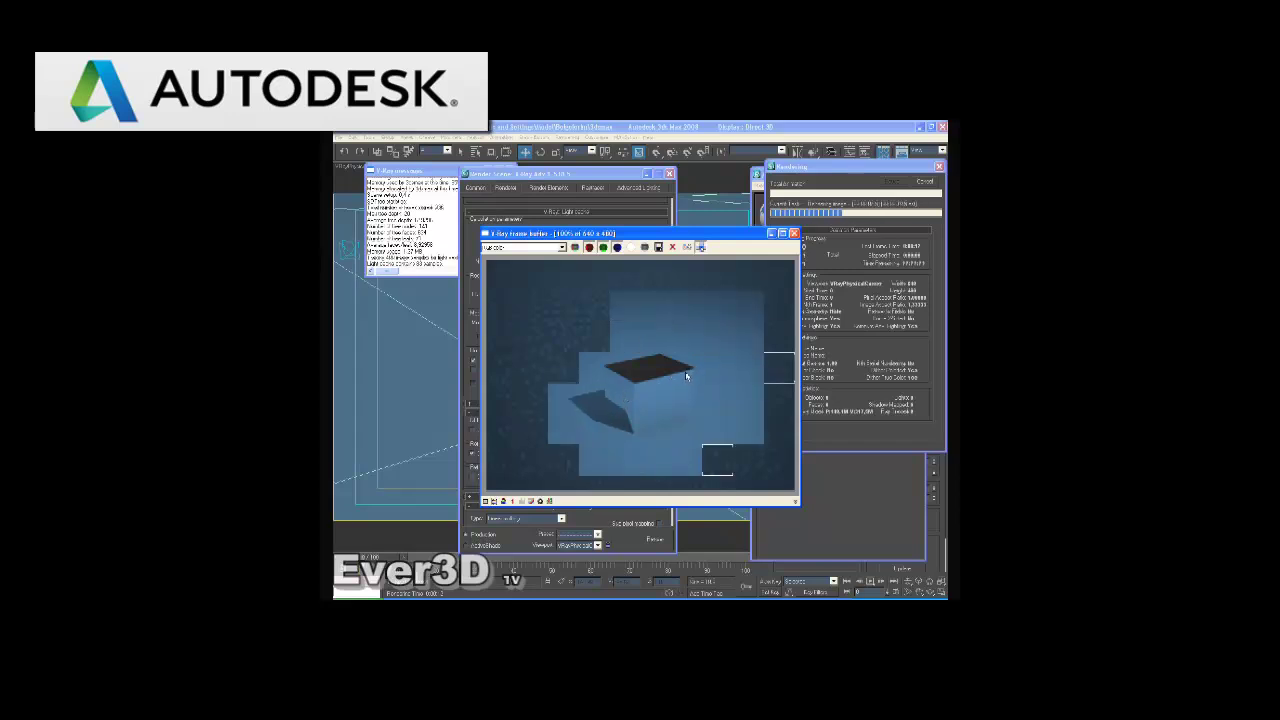
click(925, 185)
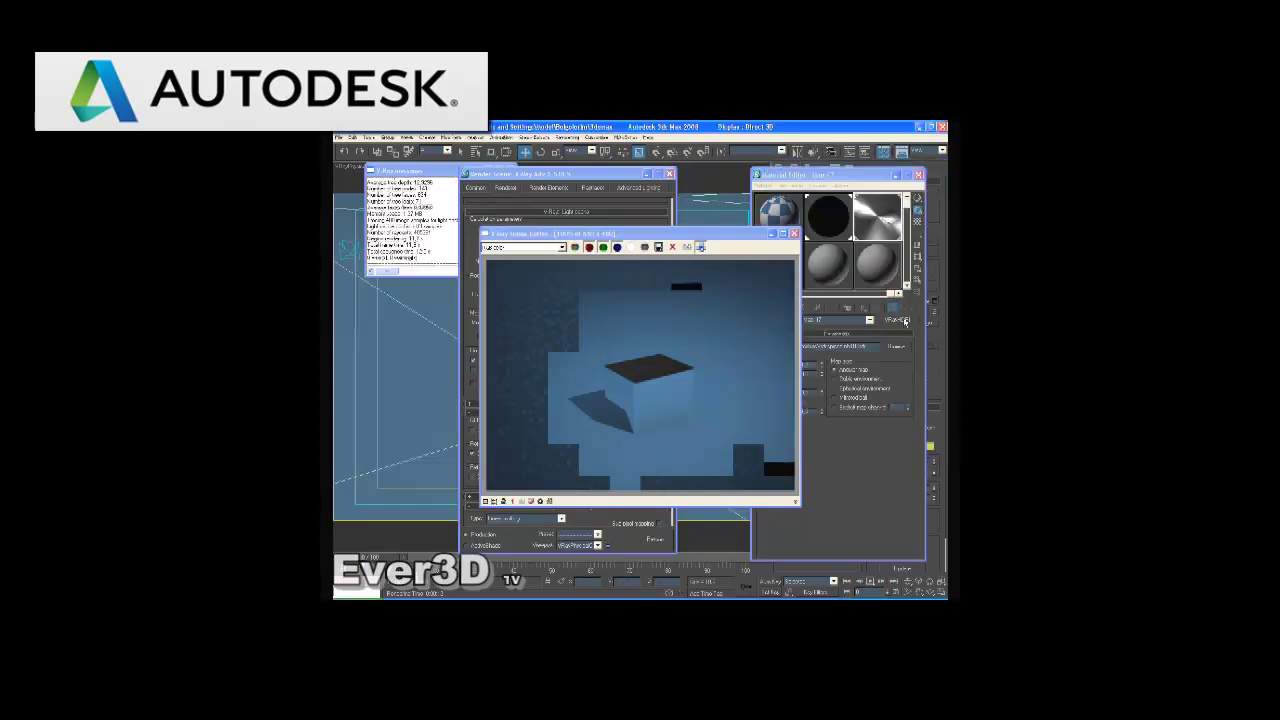
click(900, 347)
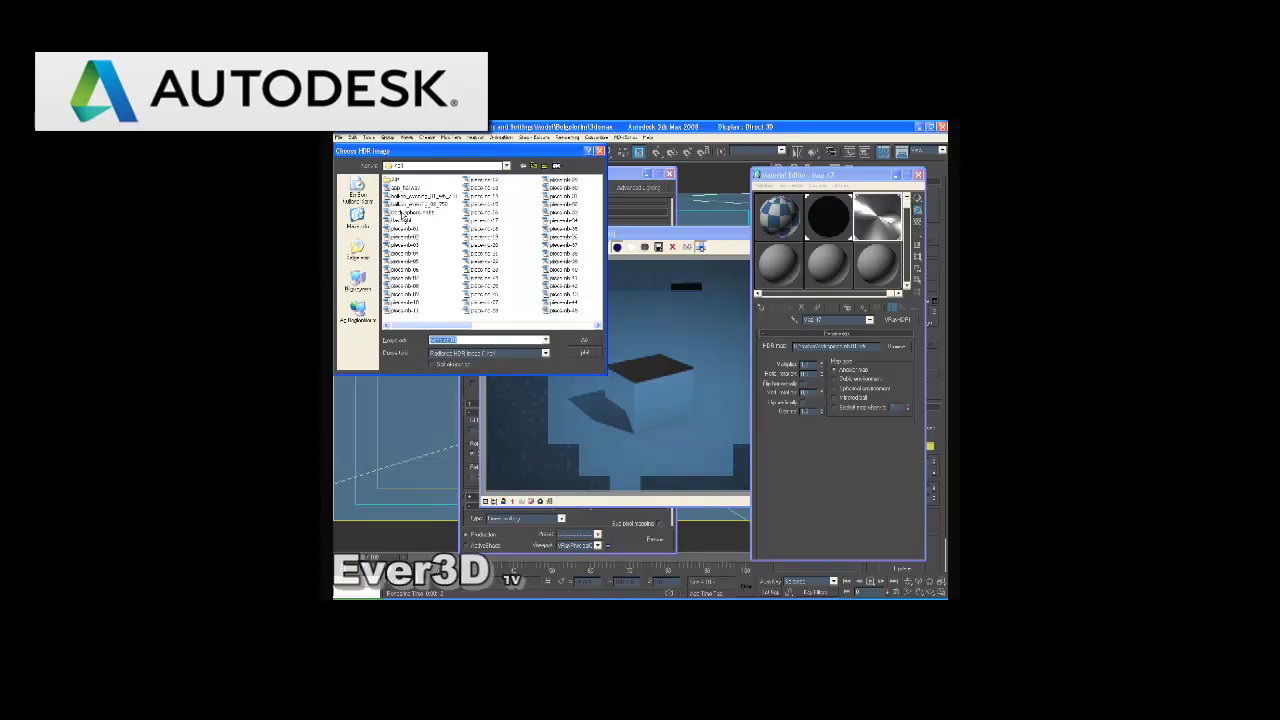
Step: Load a new .hdr image, switch to Cubic environment mapping, and render the scene
double_click(403, 215)
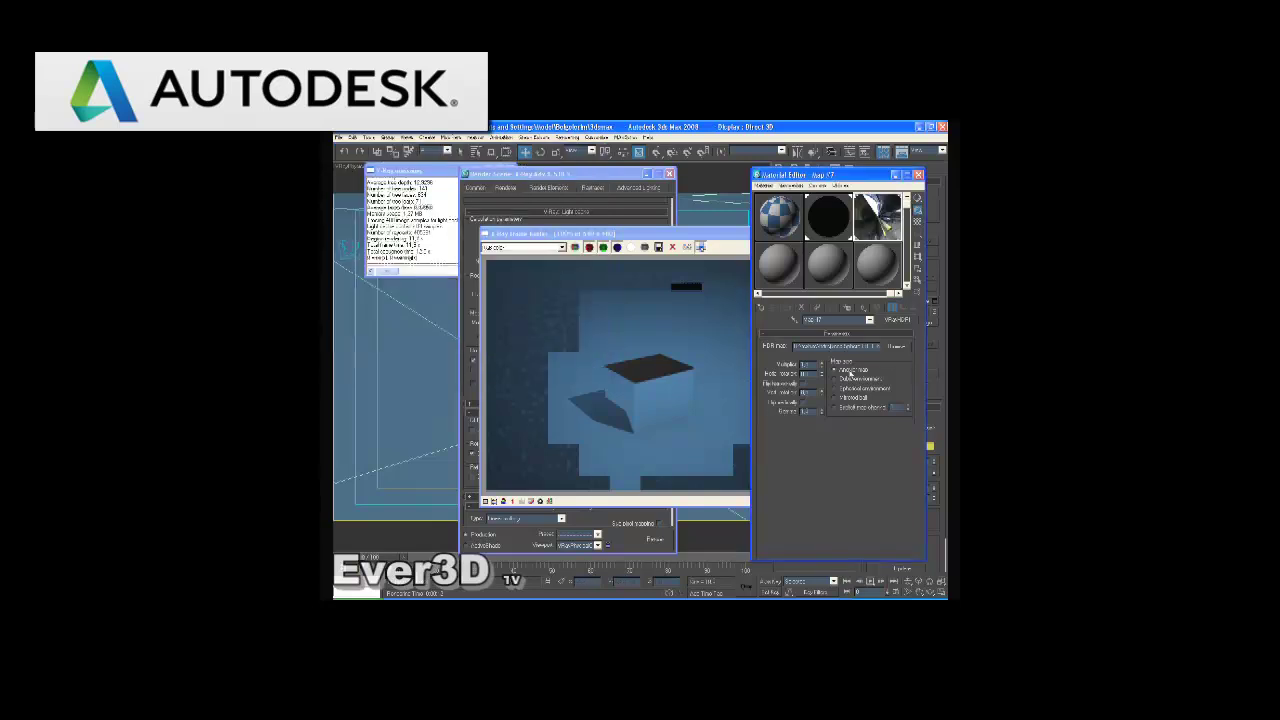
click(846, 380)
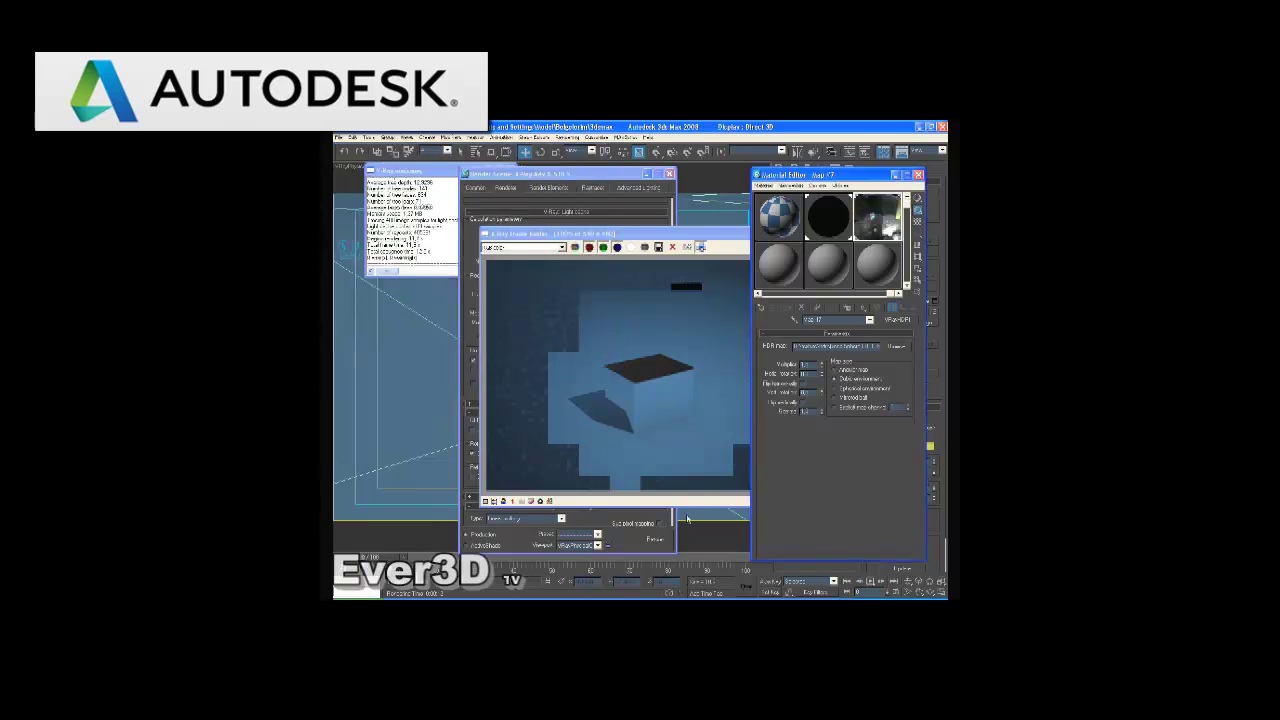
click(654, 539)
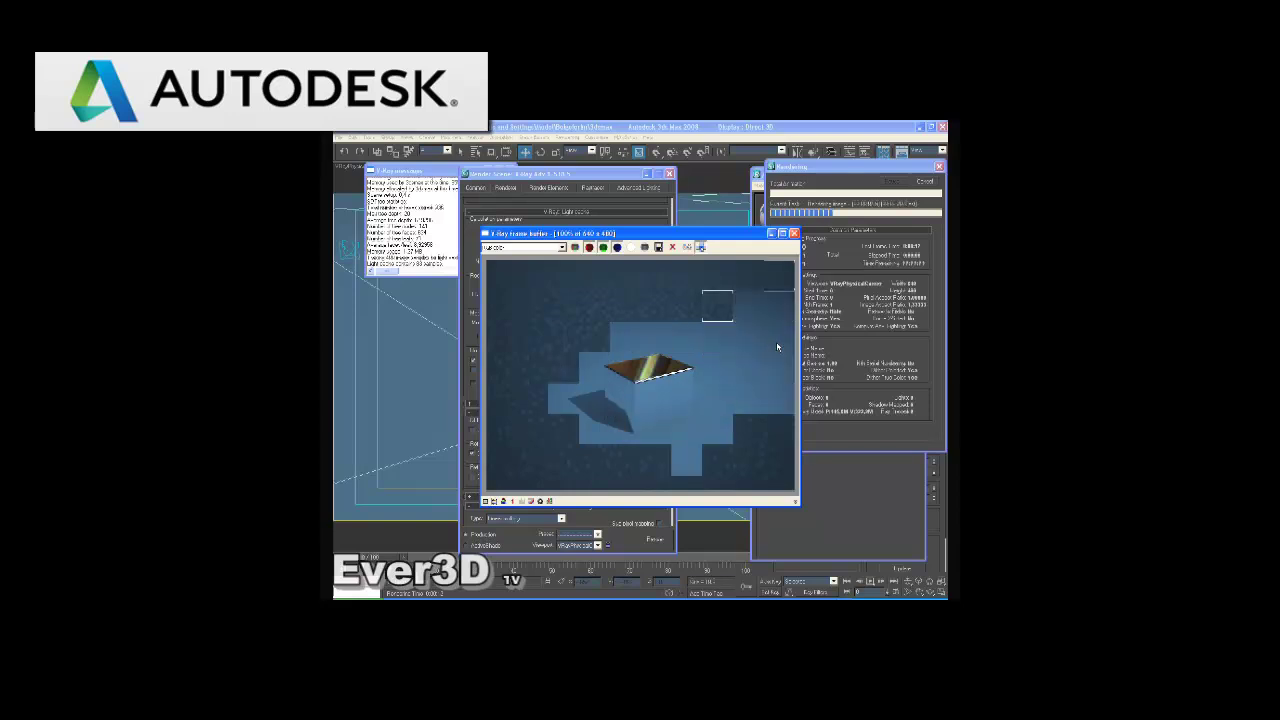
Step: Stop the current render and re-render the new HDRI with angular mapping
key(Escape)
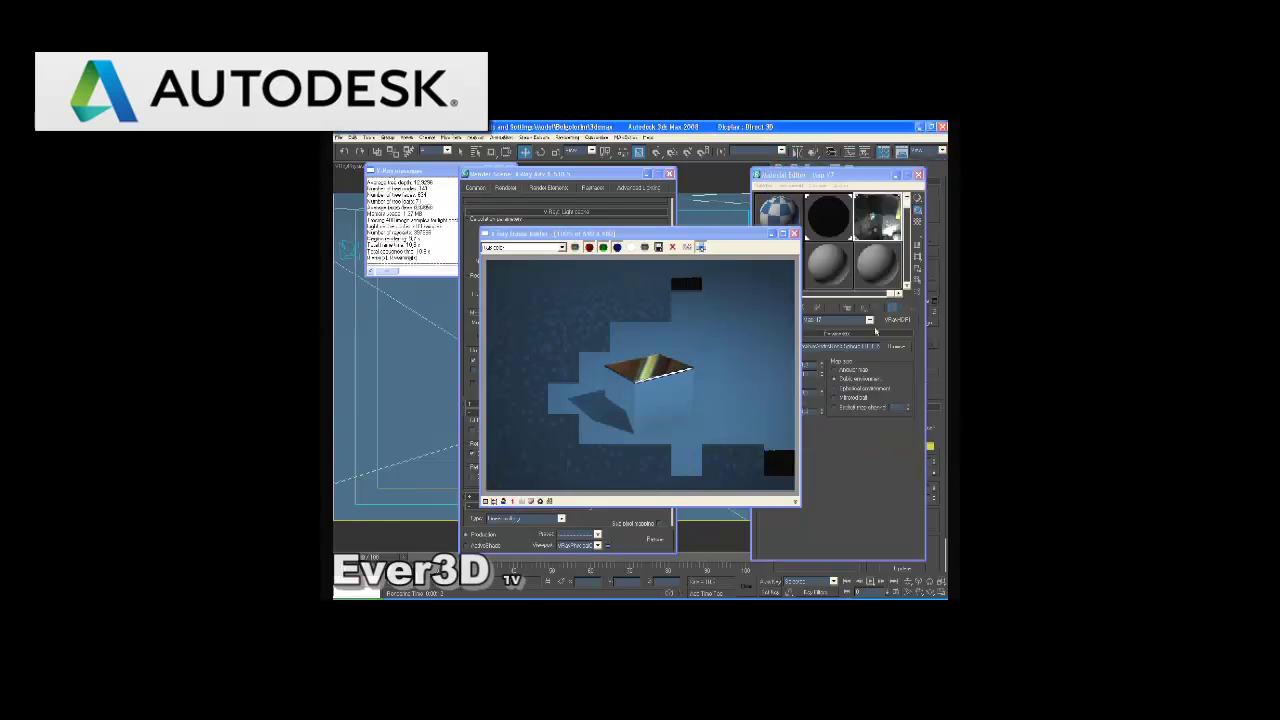
click(850, 371)
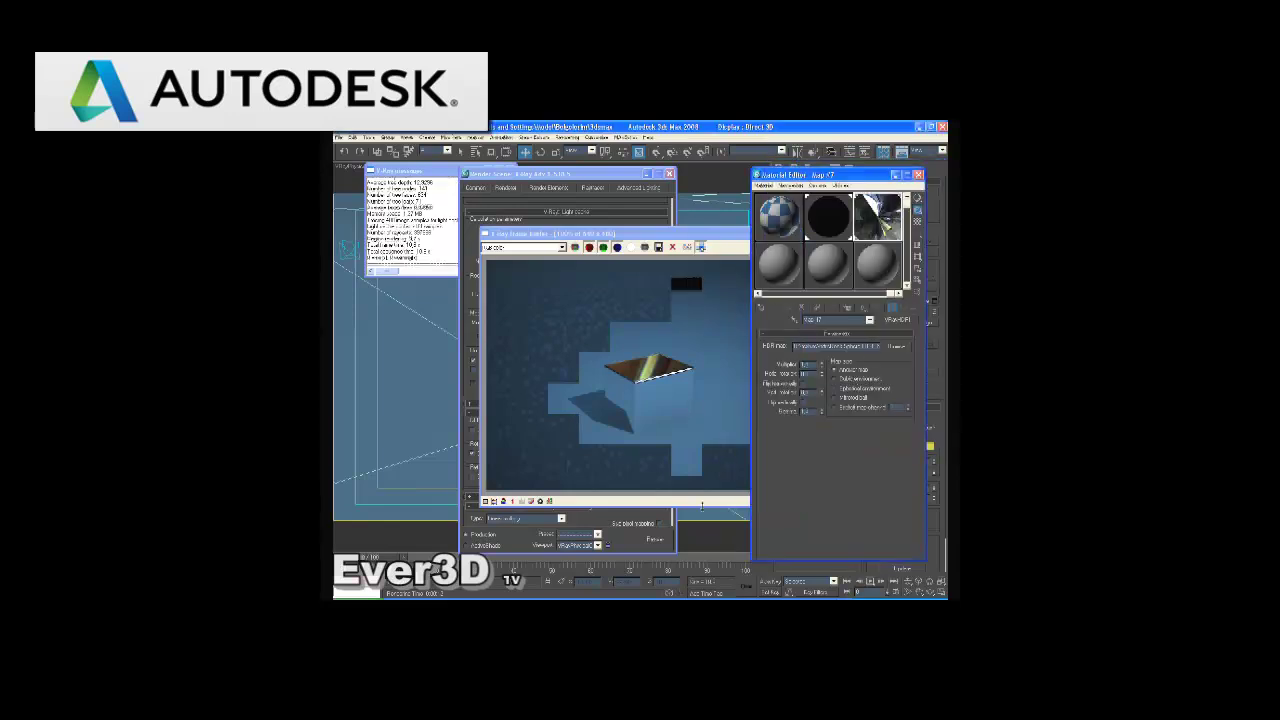
key(shift+q)
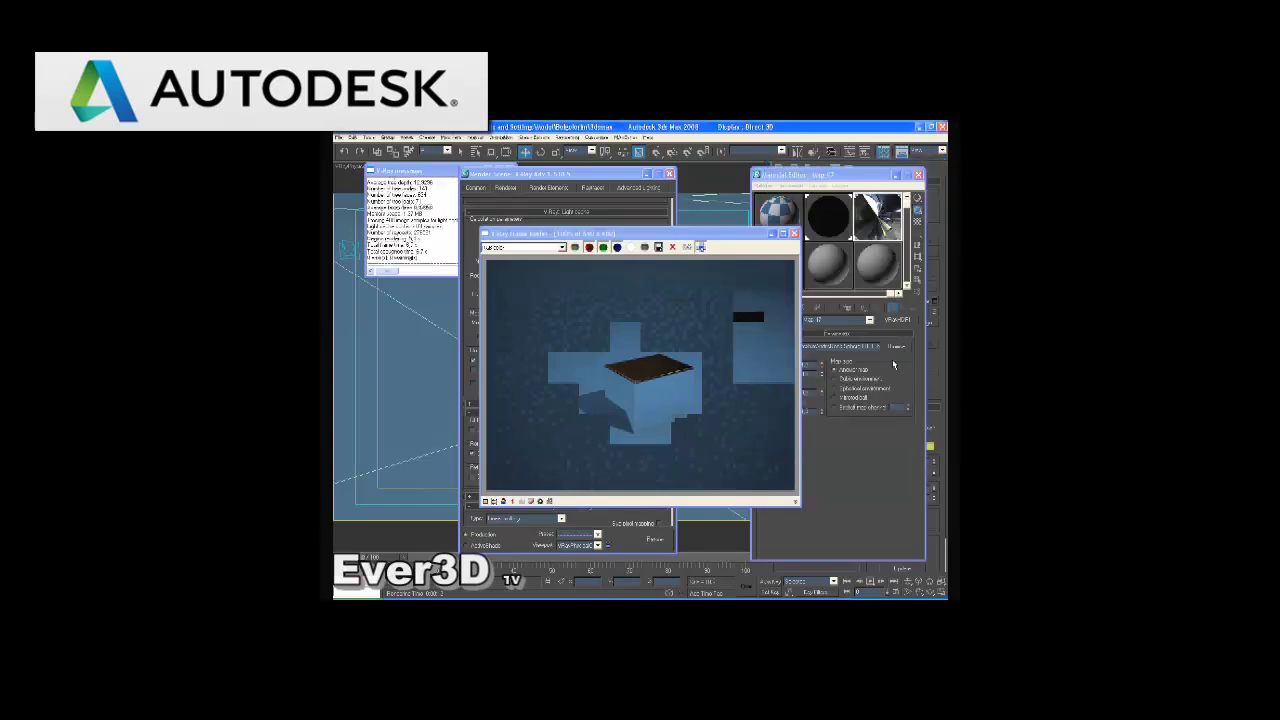
Step: Re-render with cubic environment mapping, then again with mirrored ball mapping
click(849, 382)
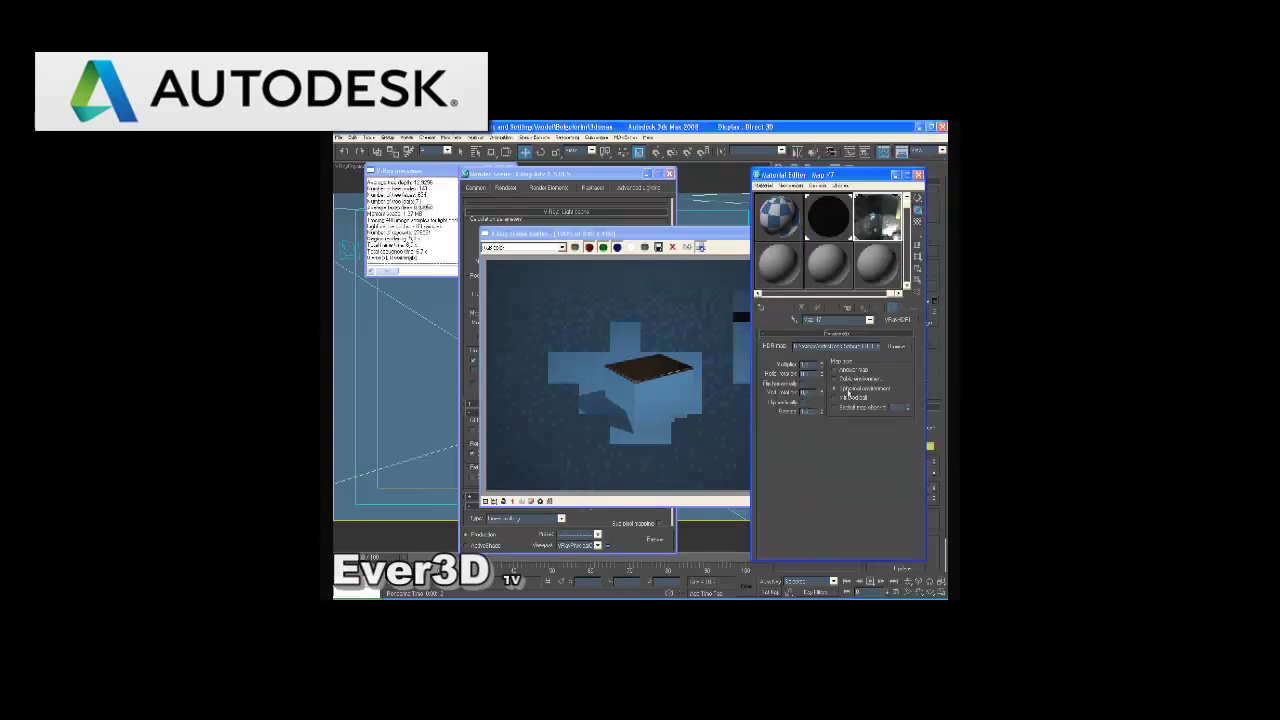
click(652, 540)
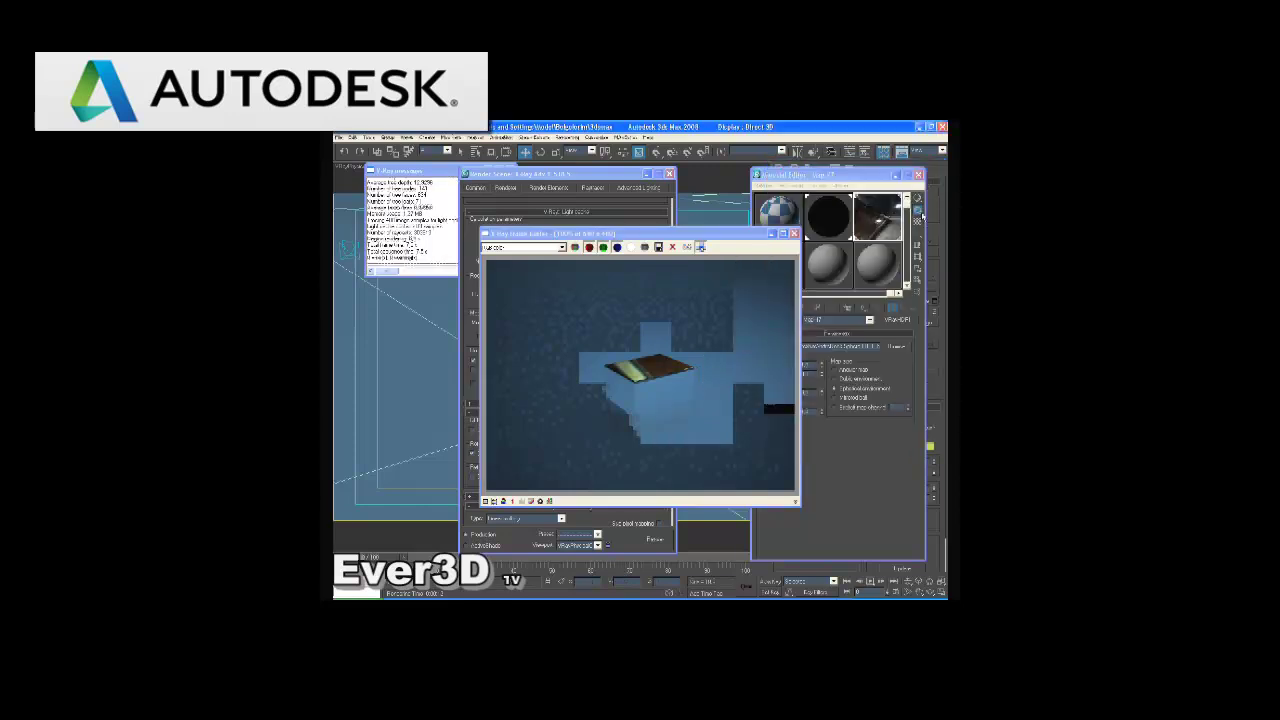
click(836, 397)
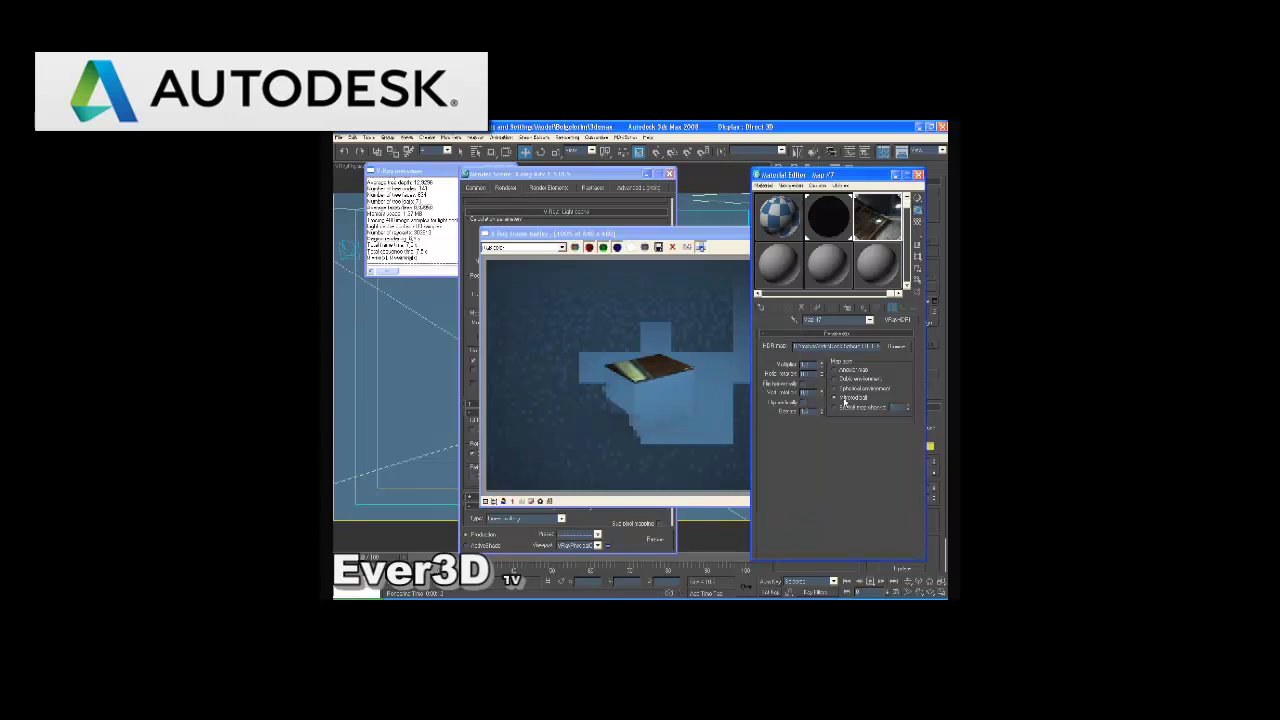
key(shift+q)
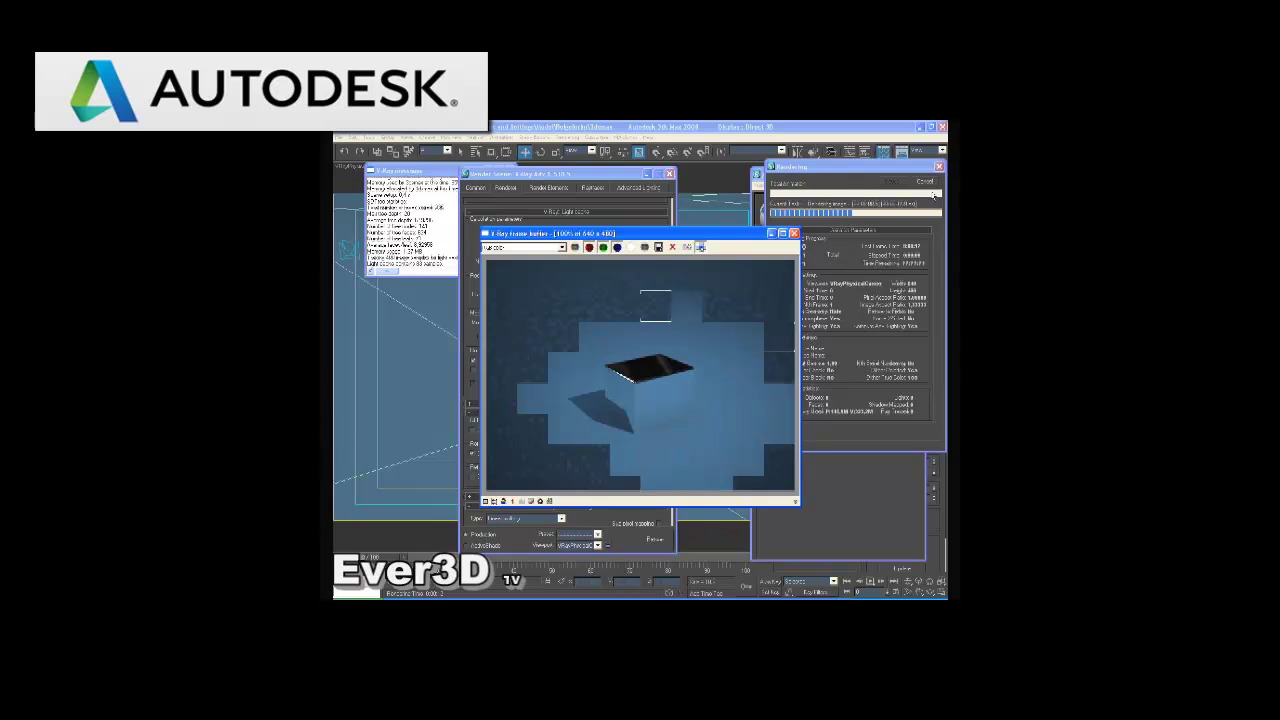
Step: Close the previous render, load a different .hdr file with Mirrored ball mapping, and render again
click(794, 234)
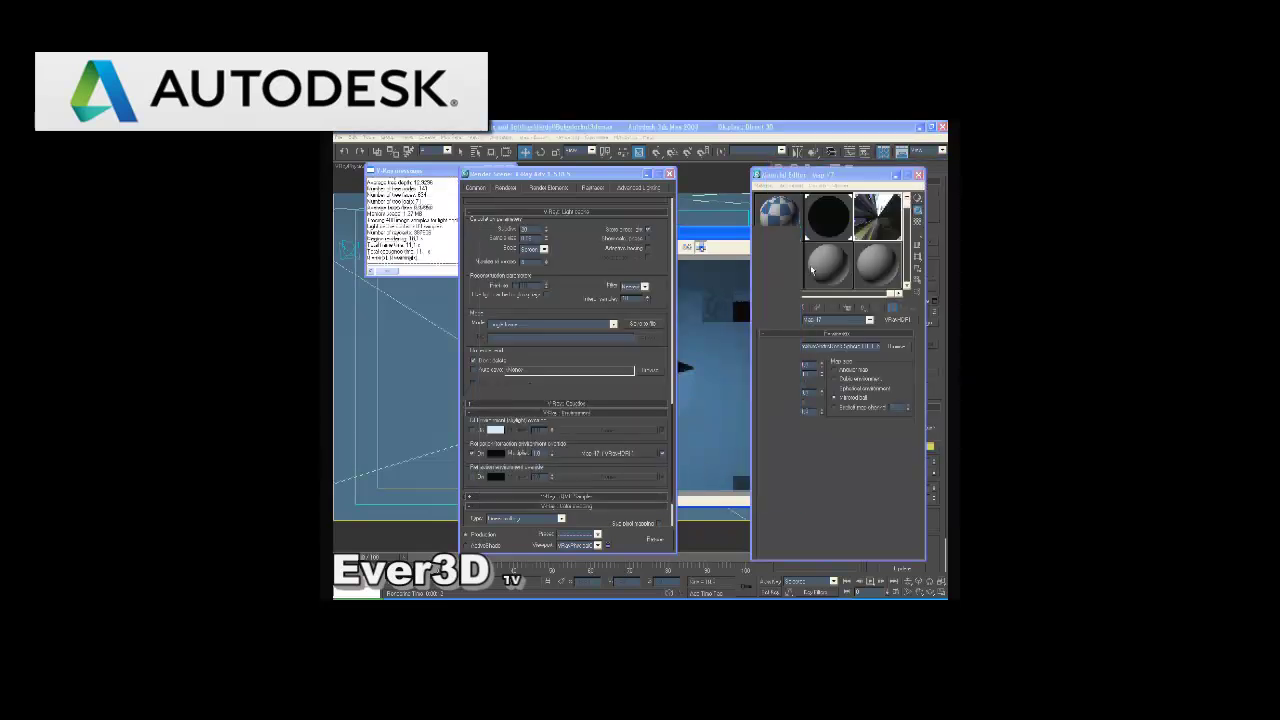
click(900, 347)
double_click(565, 314)
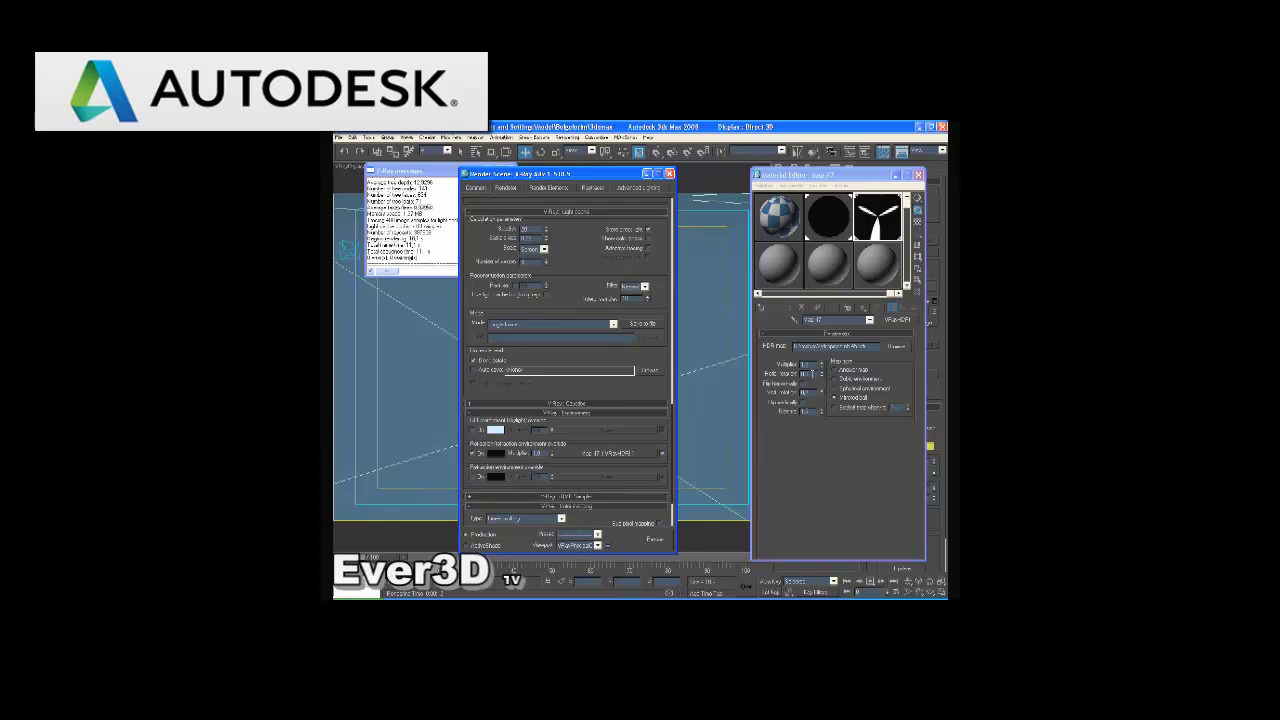
click(654, 539)
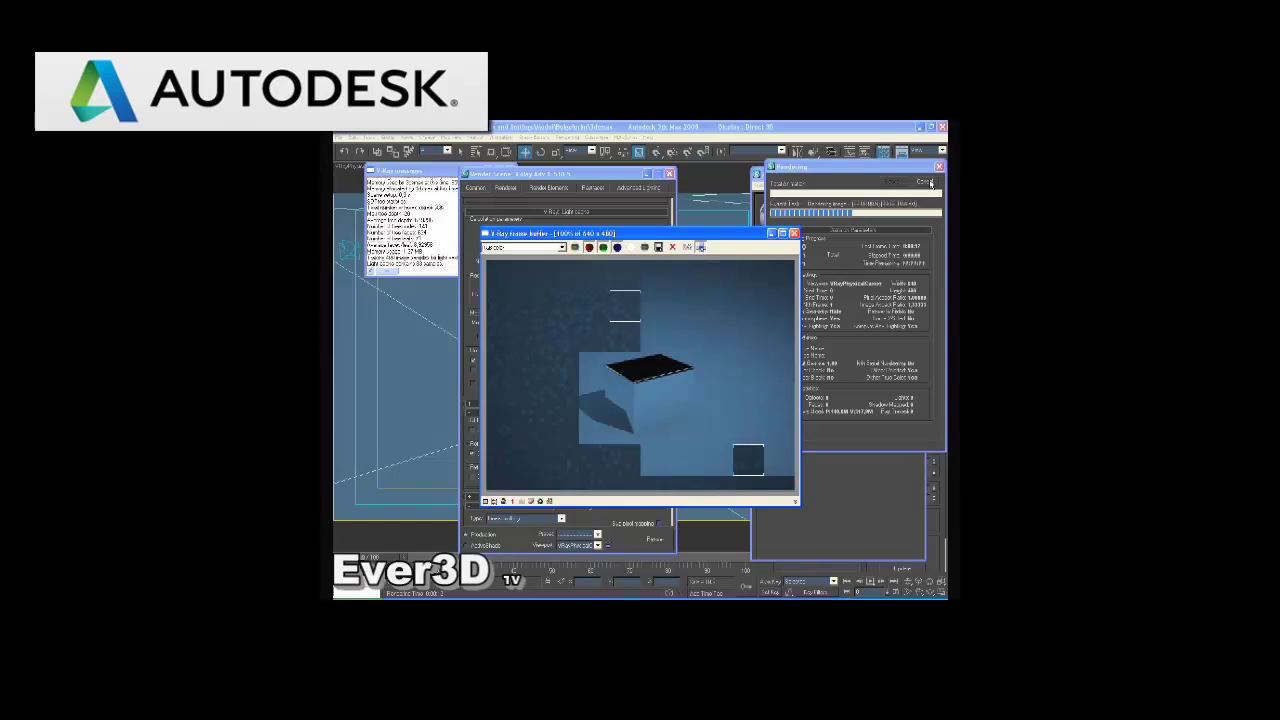
Step: Cancel the running V-Ray render and return to the four 3ds Max viewports
click(931, 184)
click(931, 184)
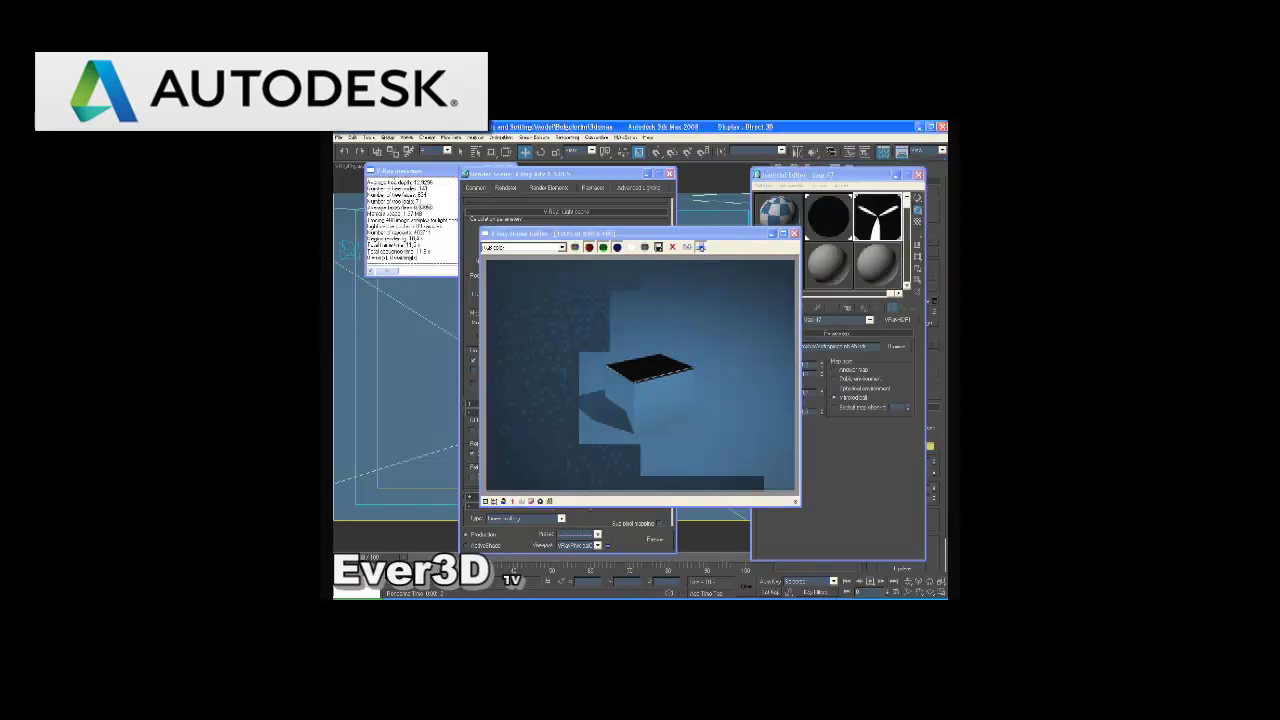
key(alt+Tab)
key(alt+Tab)
key(alt+Tab)
key(alt+Tab)
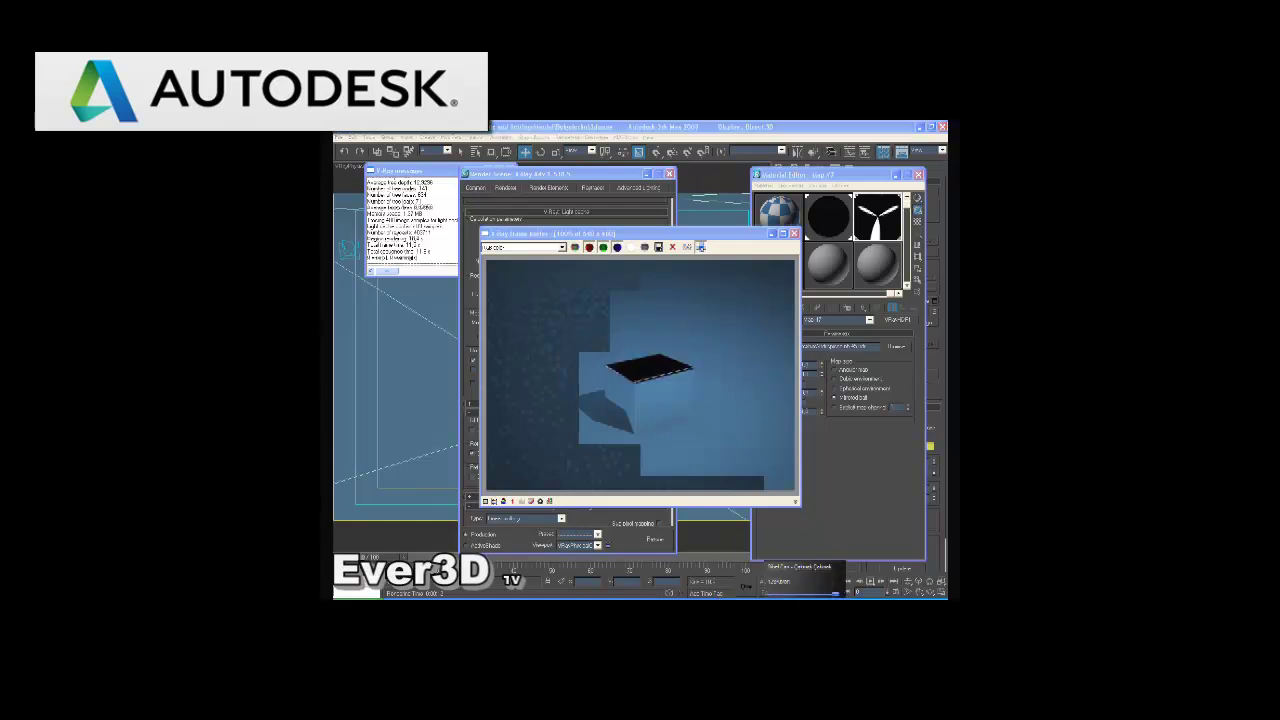
key(alt+Tab)
key(alt+Tab)
key(alt+Tab)
key(alt+Tab)
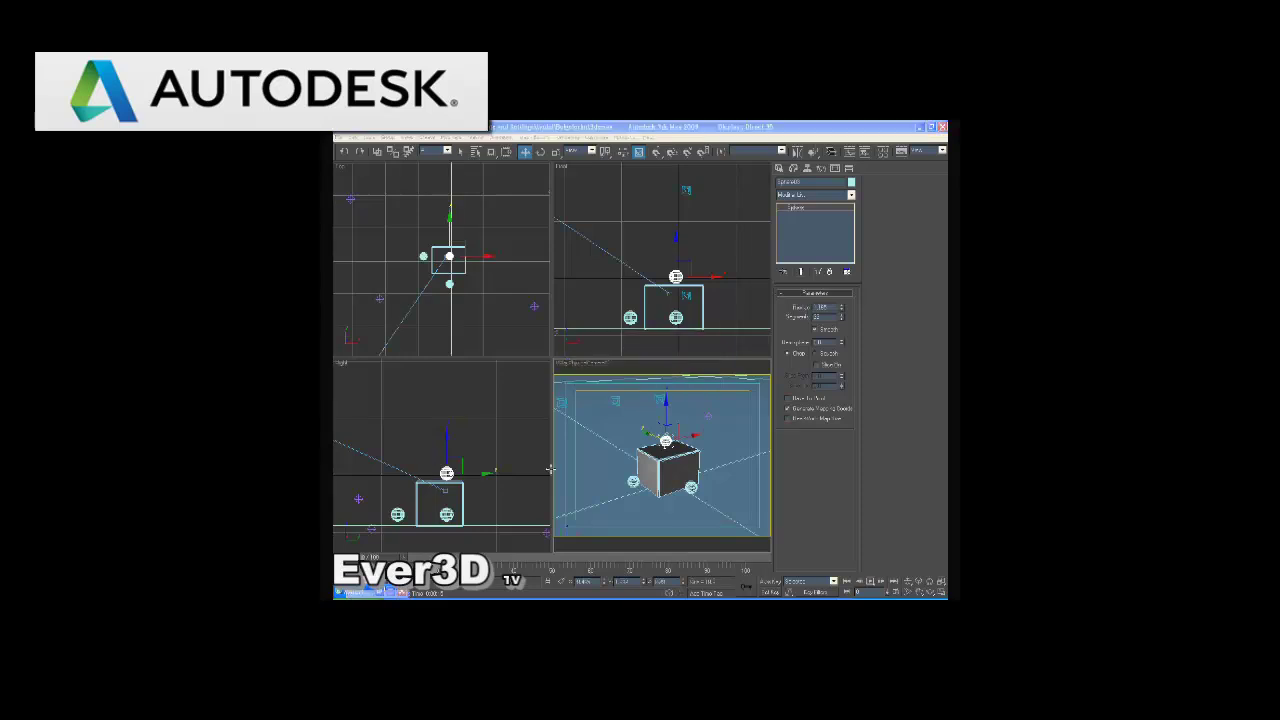
Step: Render the perspective view of the box with the small spheres from Render Scene (F10)
key(alt+Tab)
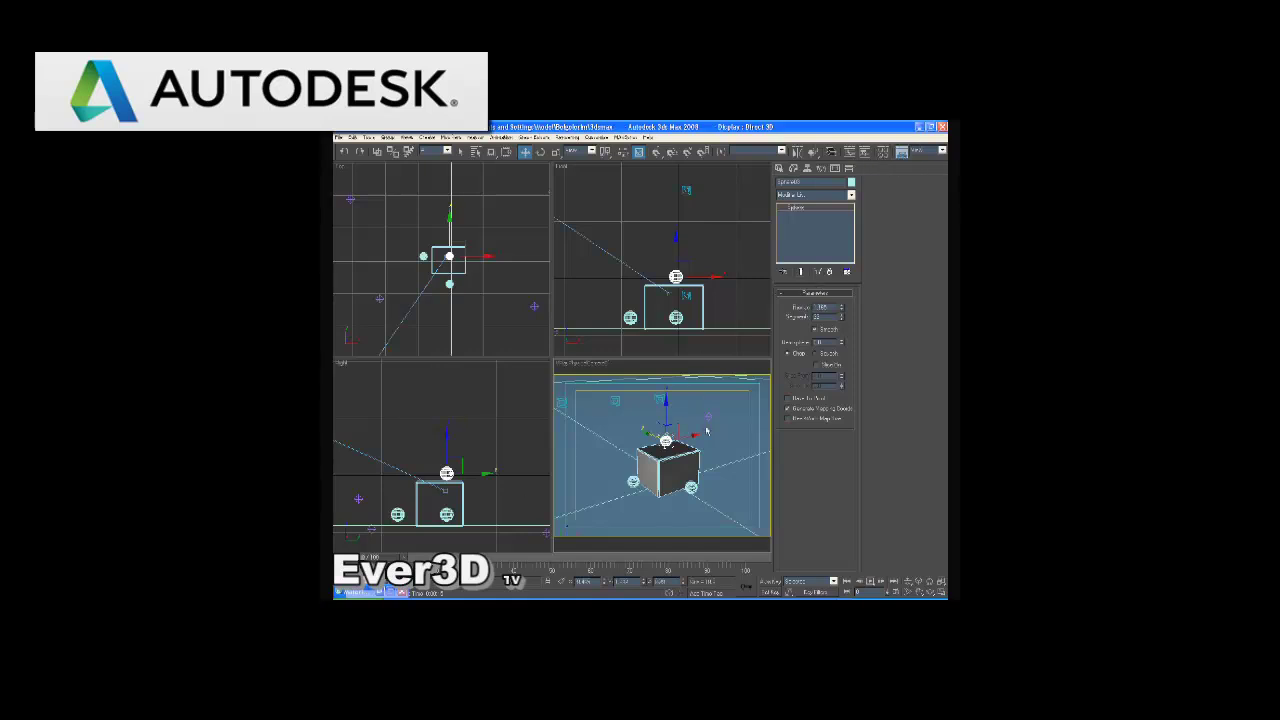
key(F10)
click(655, 539)
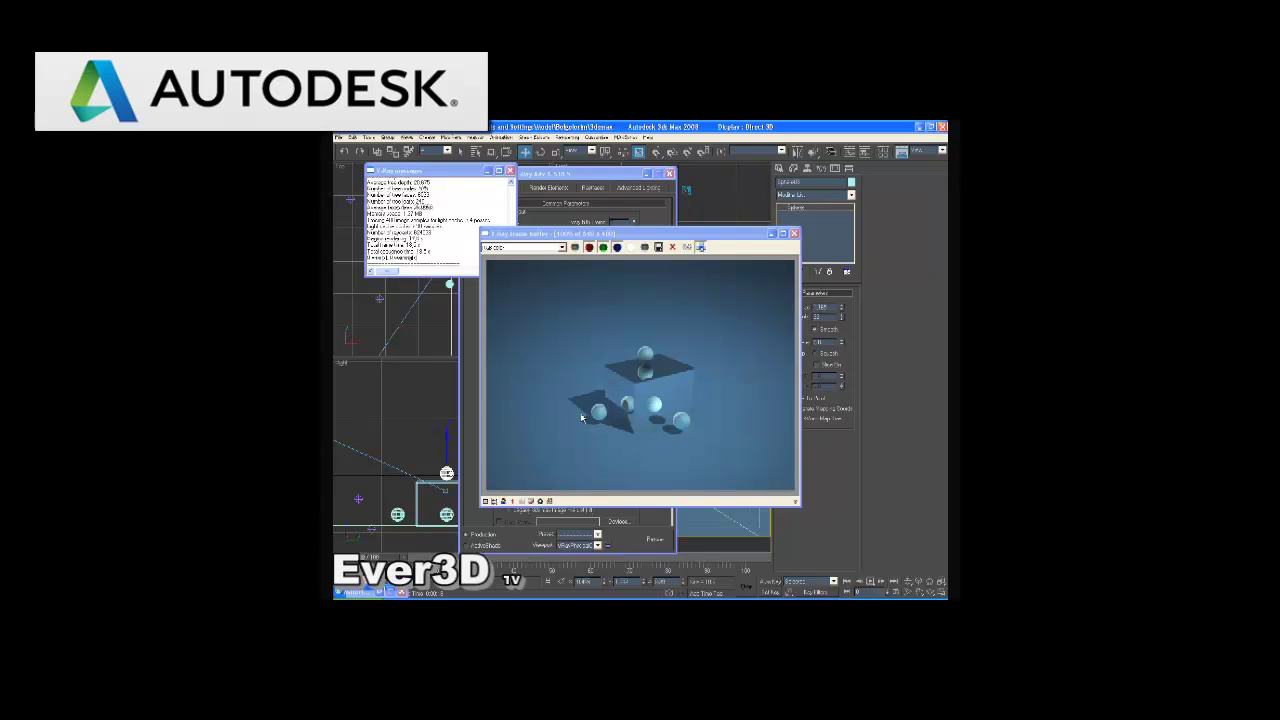
Step: Close the V-Ray frame buffer, the V-Ray messages window and the Render Scene dialog
click(794, 234)
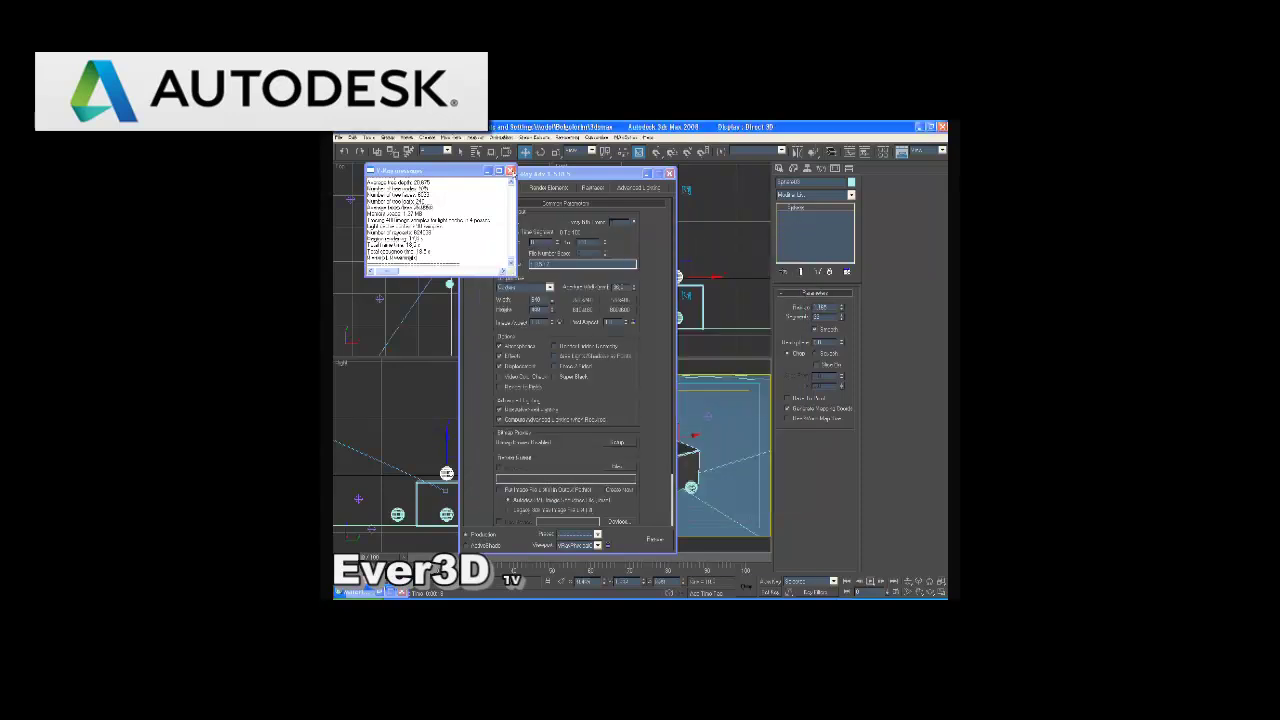
click(510, 171)
click(669, 174)
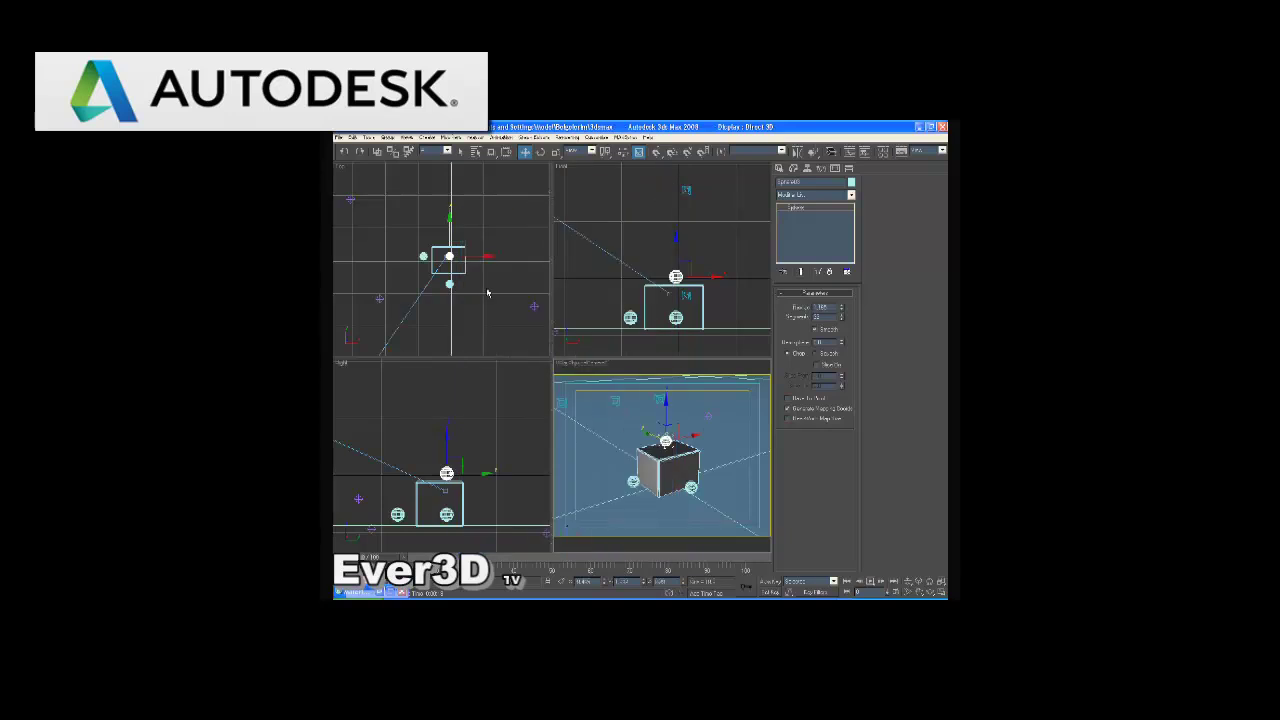